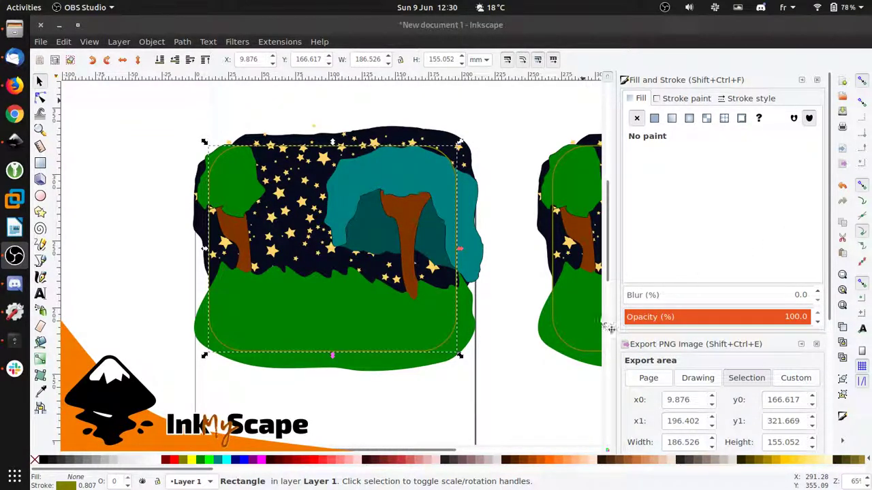
Reposition the rounded rectangle frame over the left forest illustration, at about X 15 mm, Y 163 mm
left_click_drag(297, 350, 277, 451)
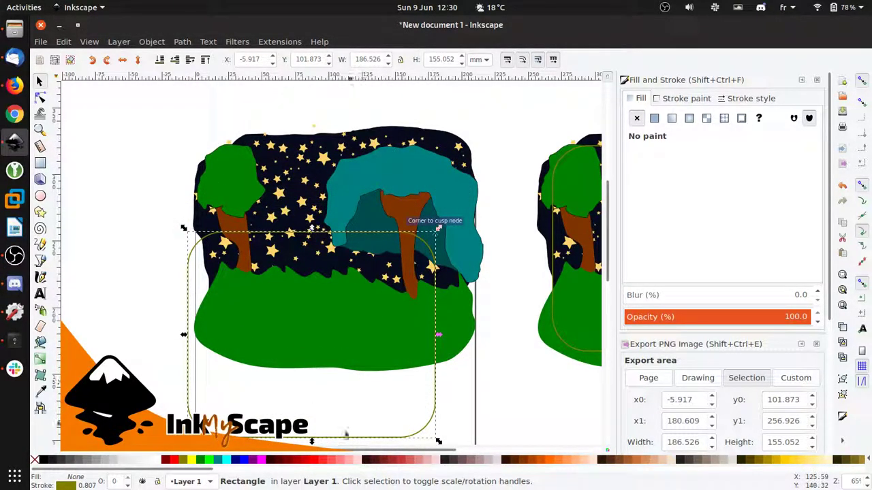
left_click_drag(347, 433, 370, 353)
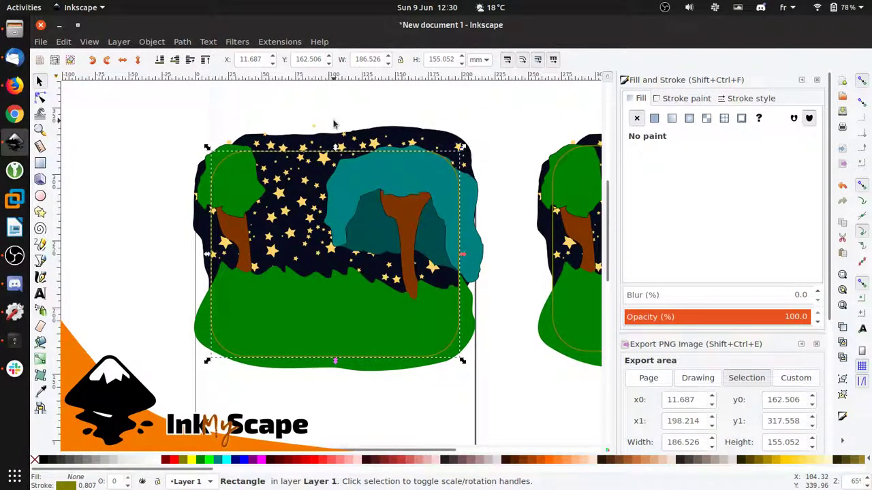
left_click(175, 91)
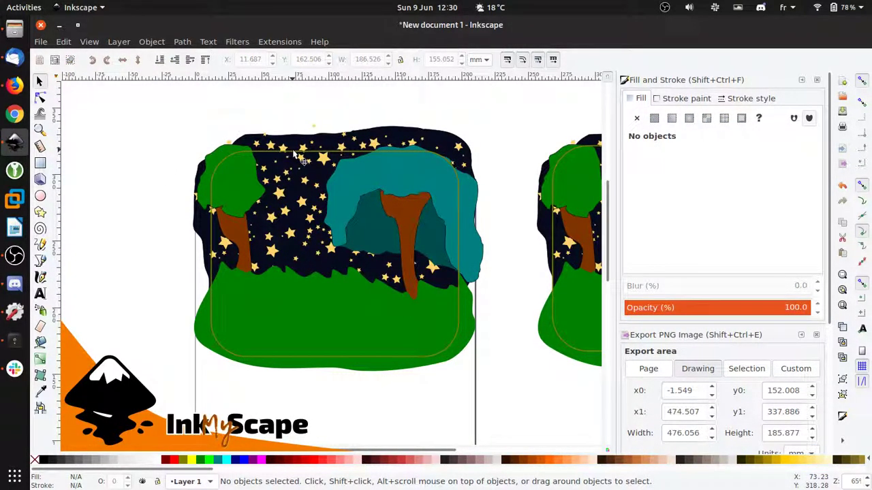
left_click_drag(293, 150, 290, 152)
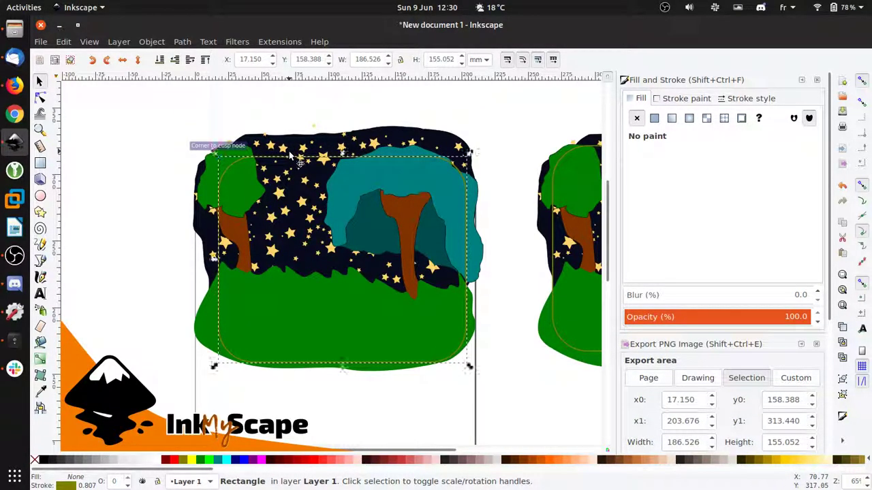
key("Up")
key("Up")
key("Up")
key("Up")
key("Up")
key("Up")
key("Up")
key("Up")
key("Up")
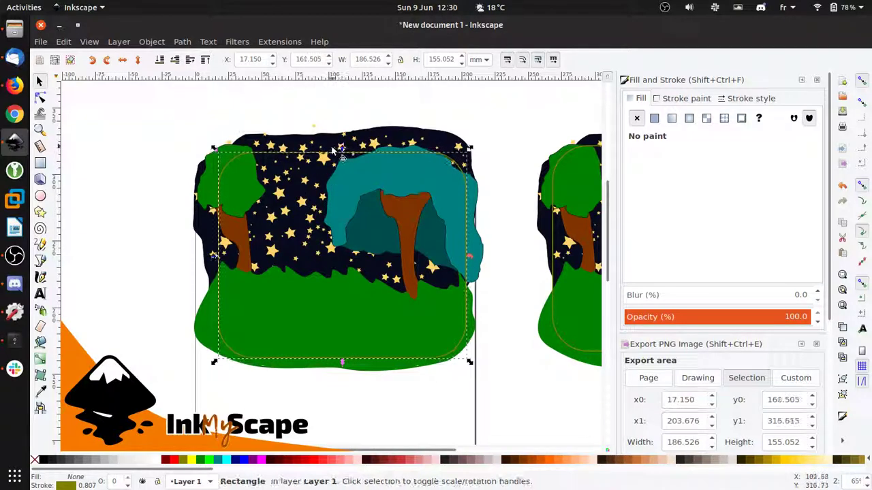
key("Left")
key("Left")
key("Left")
key("Left")
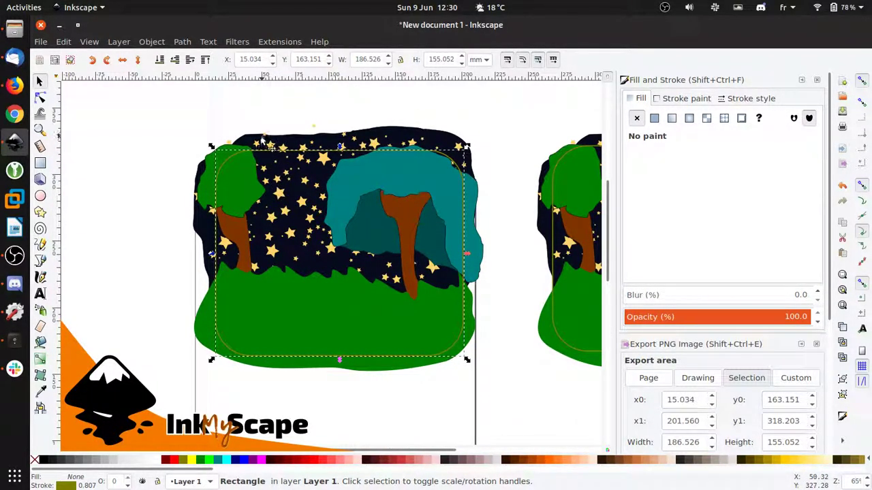
Set the rounded rectangle as the clip of the left forest illustration group
left_click(263, 139)
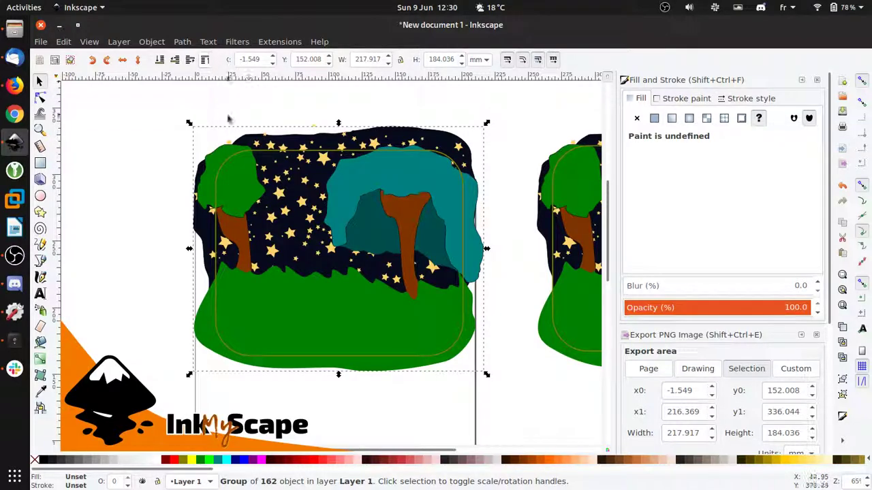
left_click(262, 155, "shift")
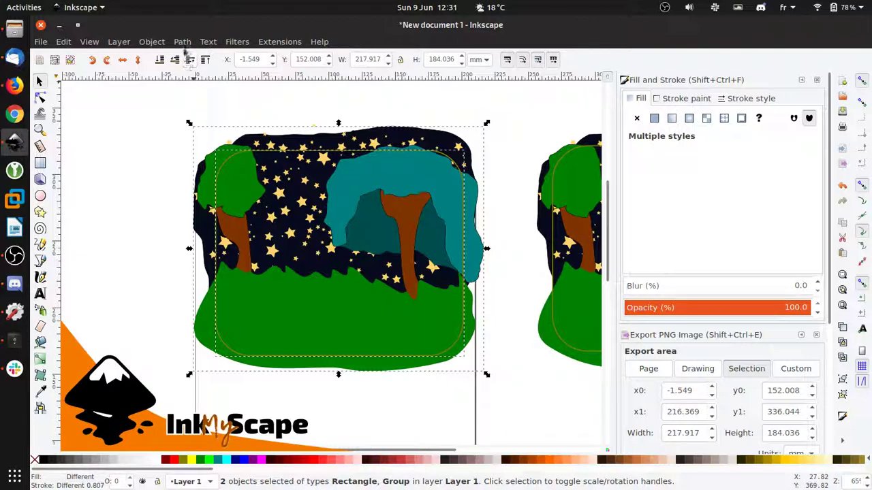
left_click(152, 44)
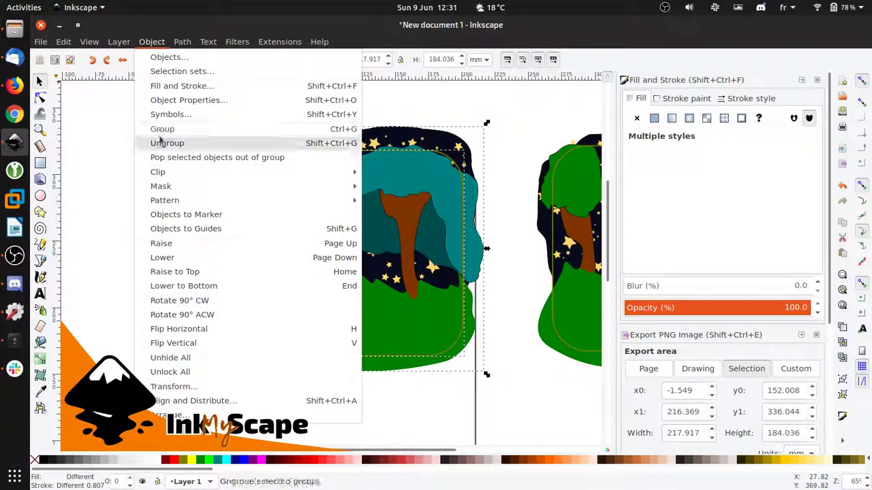
mouse_move(169, 179)
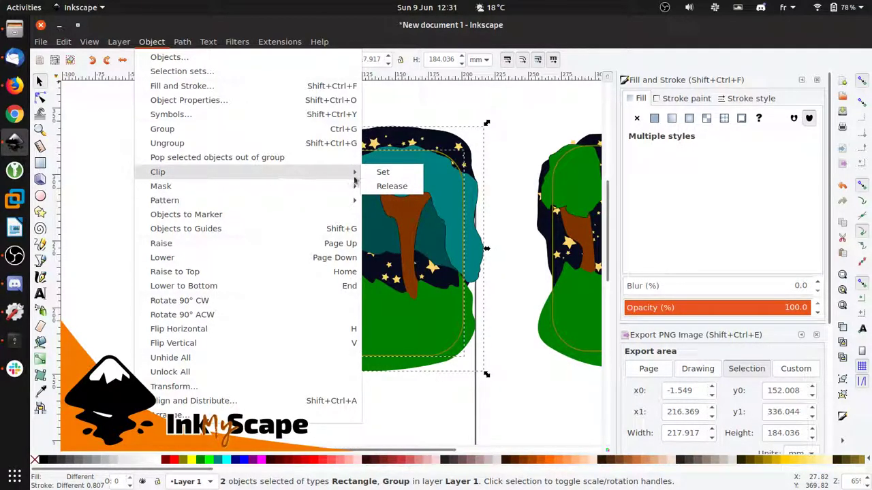
left_click(373, 173)
left_click(145, 152)
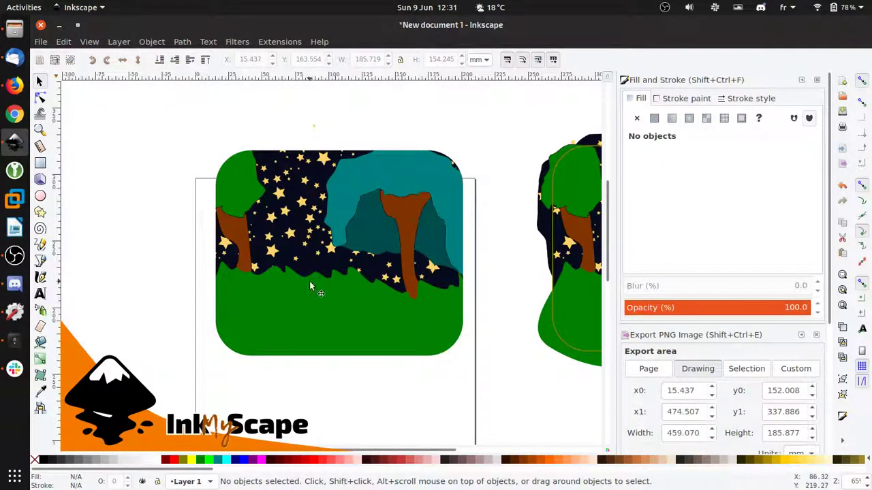
Move the clipped illustration to about X 9 mm, Y 135 mm, and delete it
left_click_drag(303, 278, 293, 328)
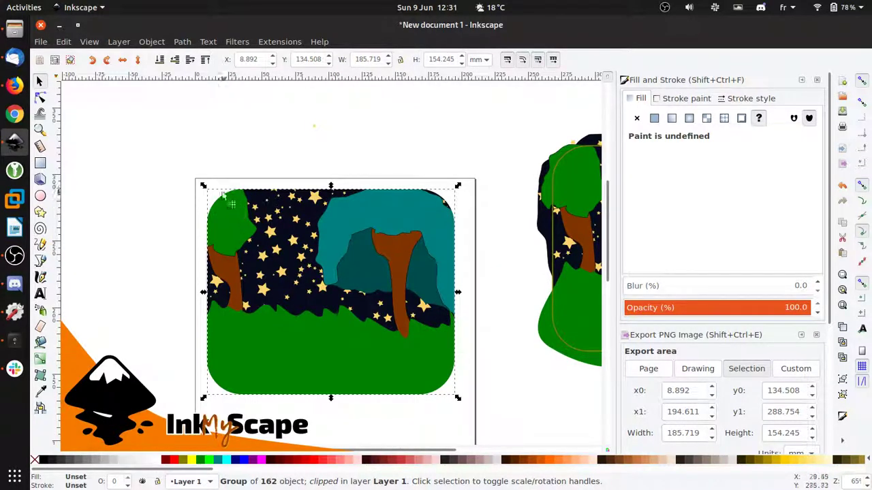
left_click(169, 174)
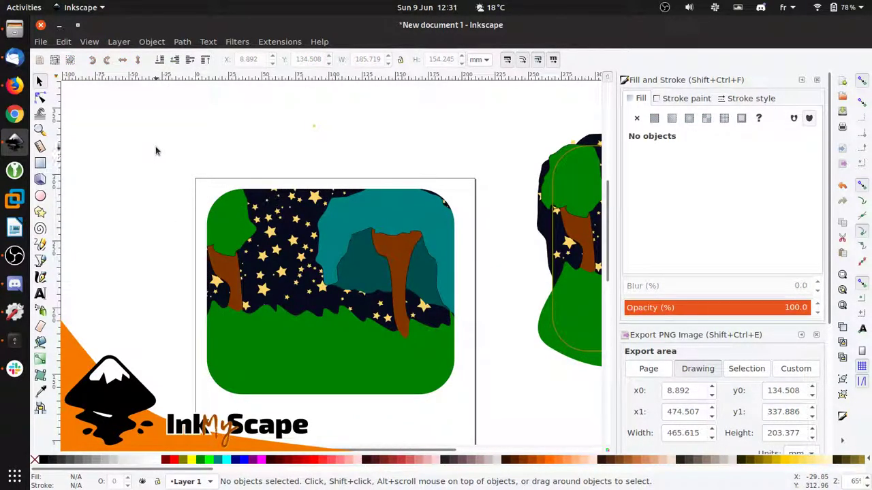
mouse_move(157, 147)
left_mouse_down()
mouse_move(368, 367)
mouse_move(478, 443)
mouse_move(481, 406)
left_mouse_up()
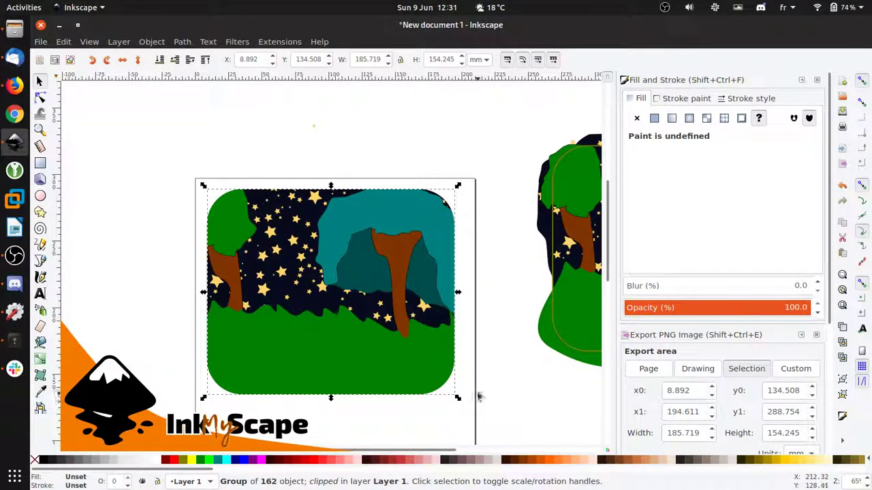
key("Delete")
Ungroup the remaining forest illustration into its individual shapes and stars
mouse_move(480, 233)
left_mouse_down()
mouse_move(71, 174)
mouse_move(48, 229)
left_mouse_up()
left_click_drag(270, 262, 294, 269)
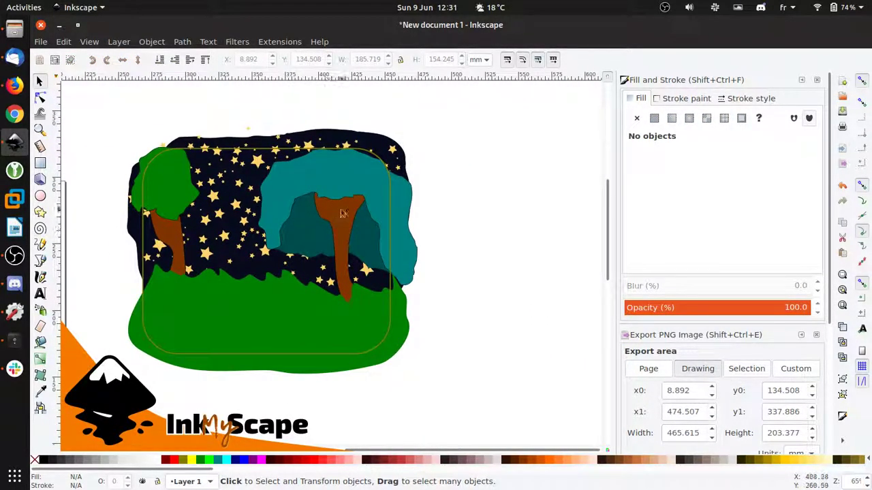
left_click(347, 140)
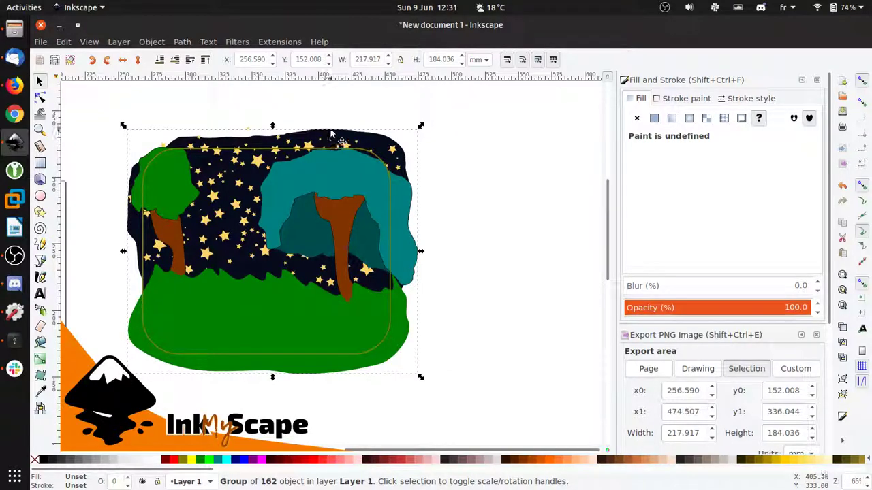
key("ctrl+shift+g")
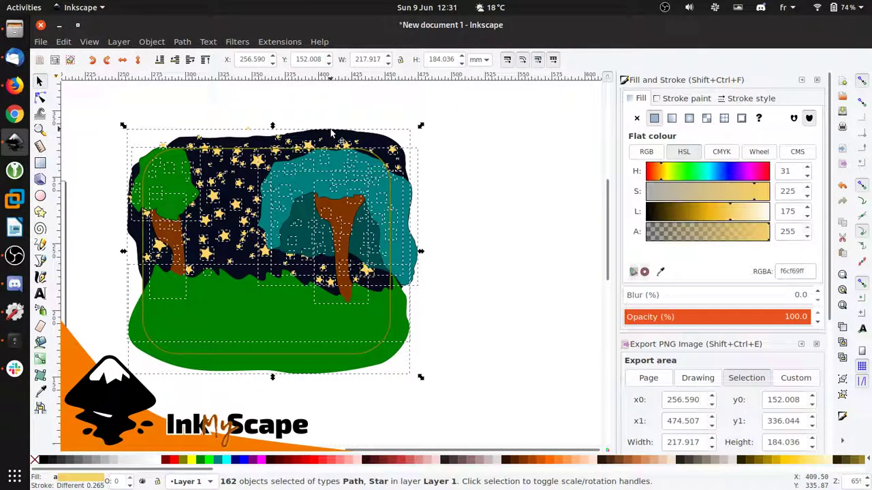
left_click(105, 108)
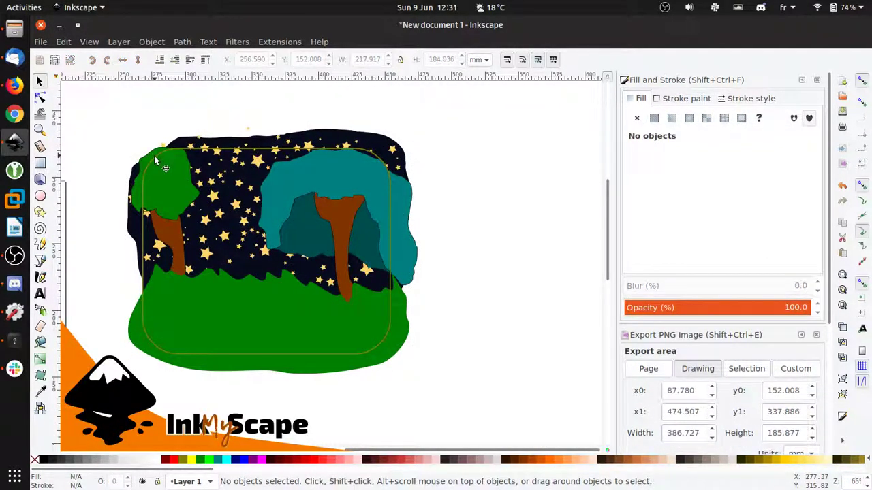
Trim the left tree's green crown to the rounded rectangle using Intersection, keeping a copy of the frame
left_click(155, 161)
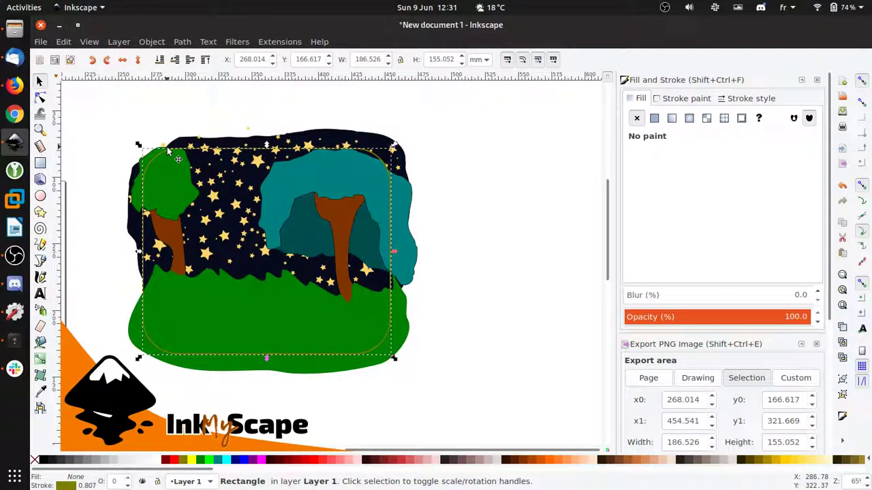
scroll(166, 154, "up", 4, "ctrl")
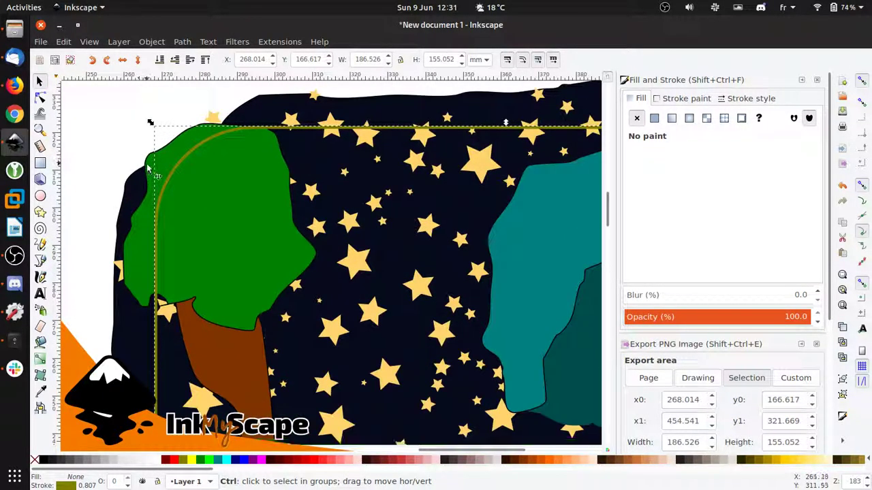
left_click(117, 125)
left_click(198, 153)
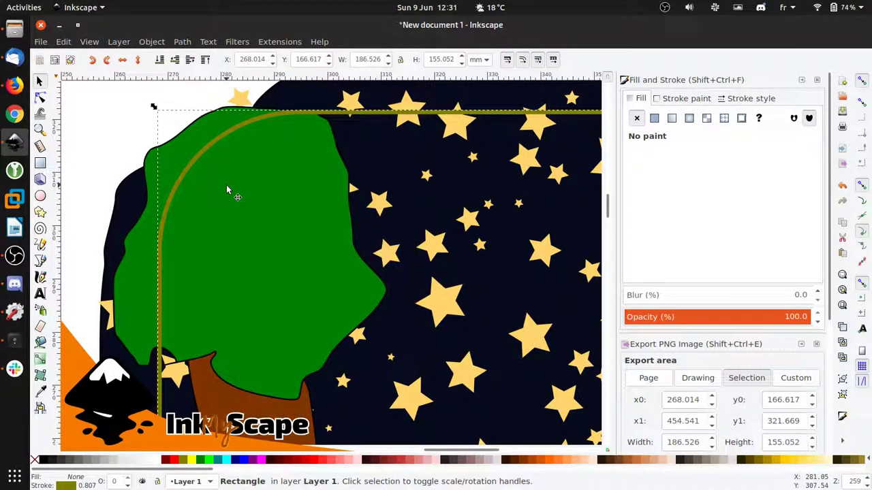
left_click(148, 161, "shift")
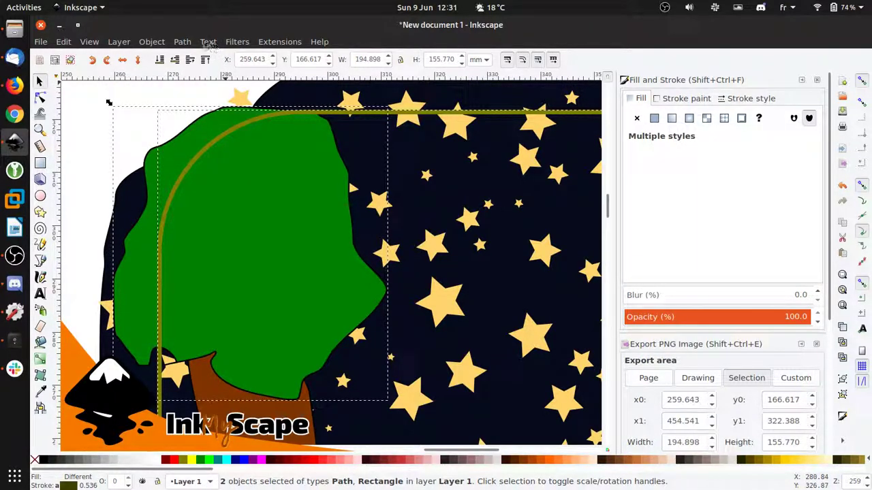
left_click(181, 43)
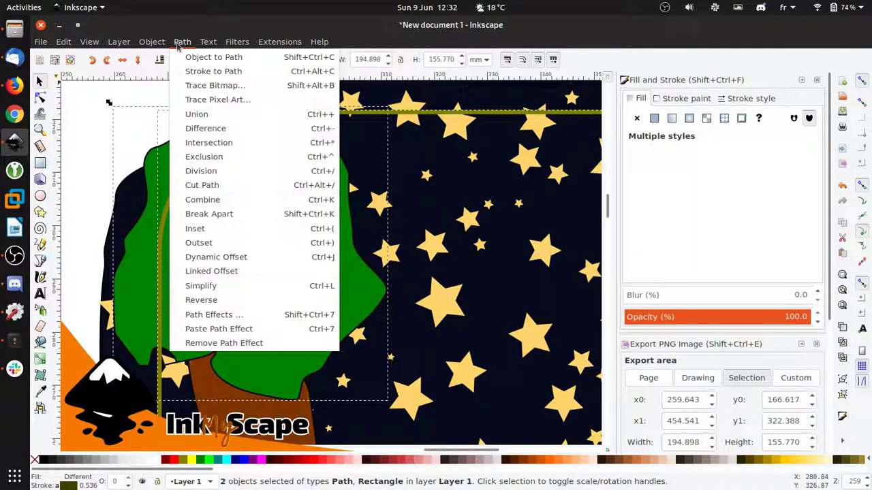
left_click(206, 143)
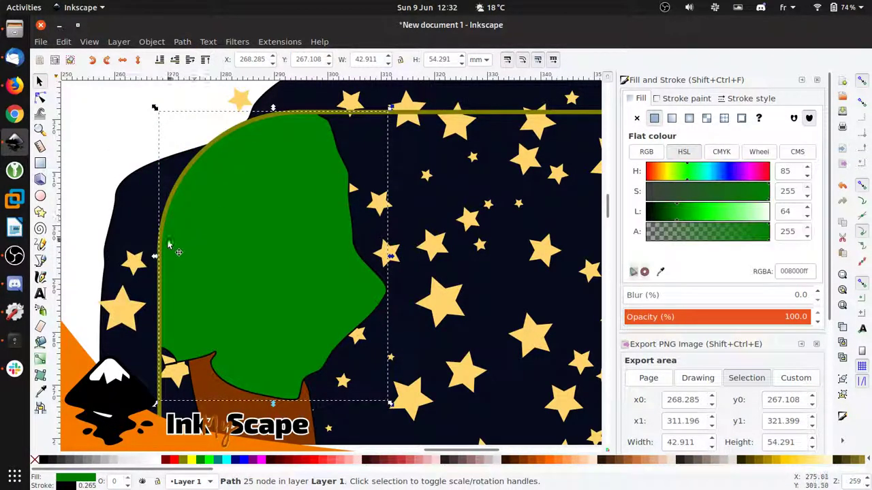
Trim the dark night sky shape to the rounded rectangle using Intersection, keeping a copy of the frame
left_click(120, 198)
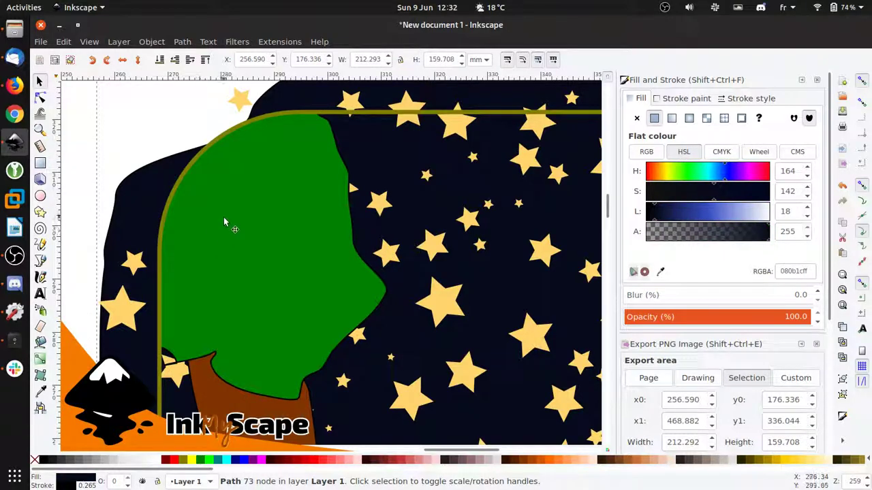
left_click(294, 115)
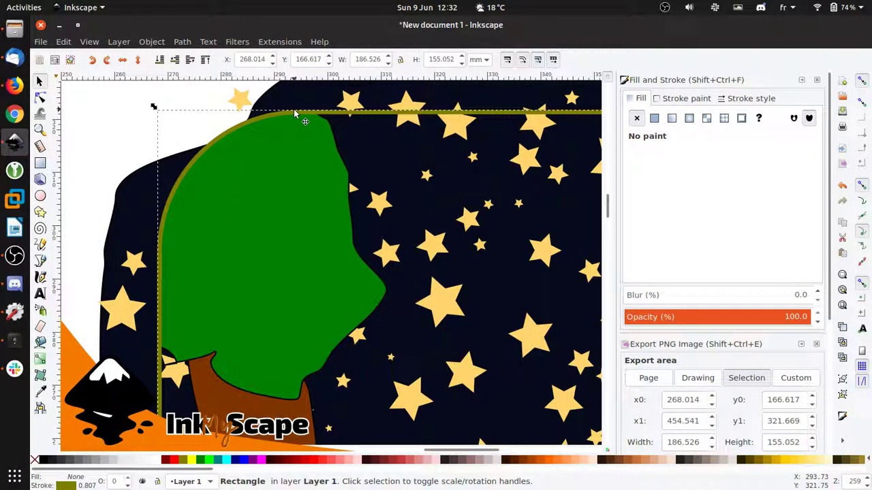
left_click(123, 198, "shift")
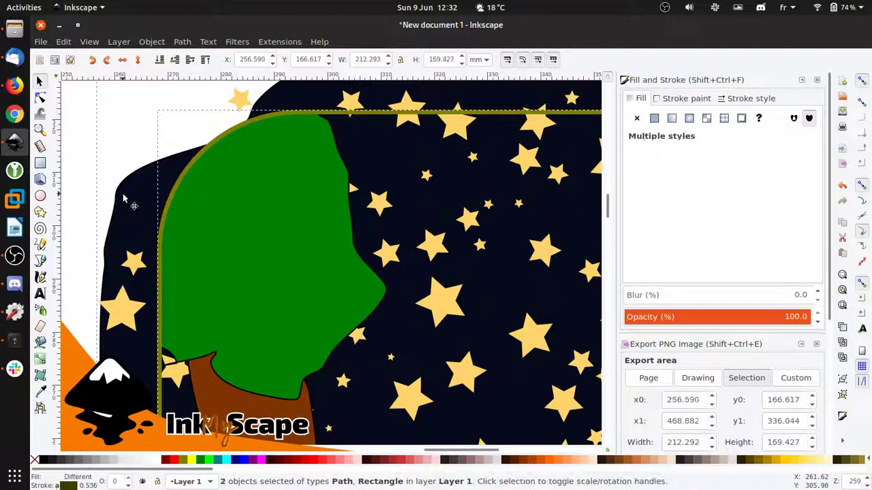
left_click(183, 42)
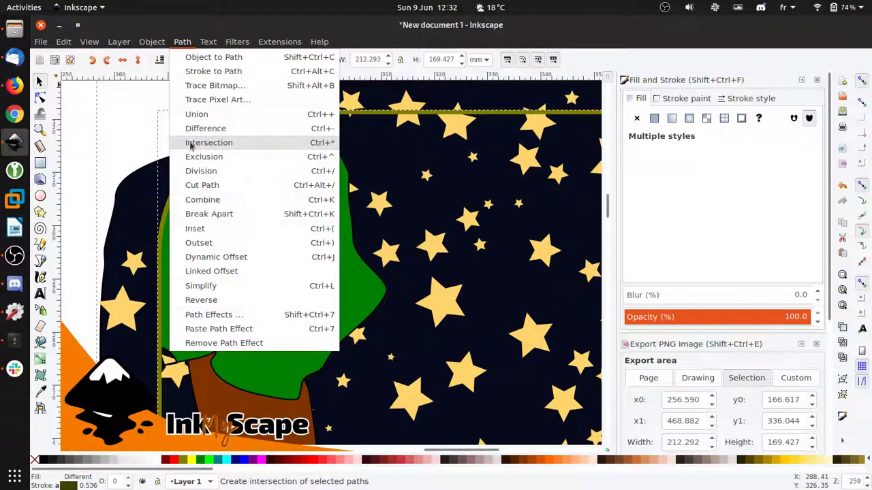
left_click(189, 142)
scroll(240, 218, "down", 5)
scroll(196, 232, "up", 5)
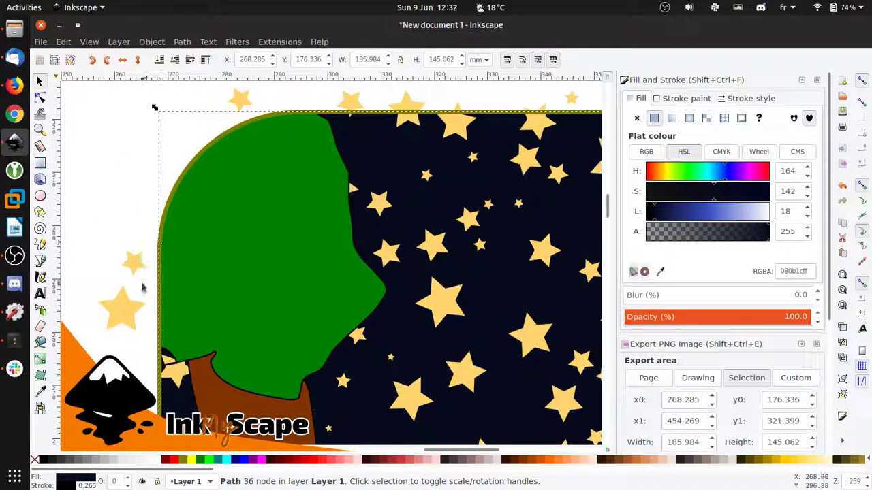
Delete the two stars lying outside the frame's left edge
left_click(118, 313)
key("Delete")
left_click(129, 263)
key("Delete")
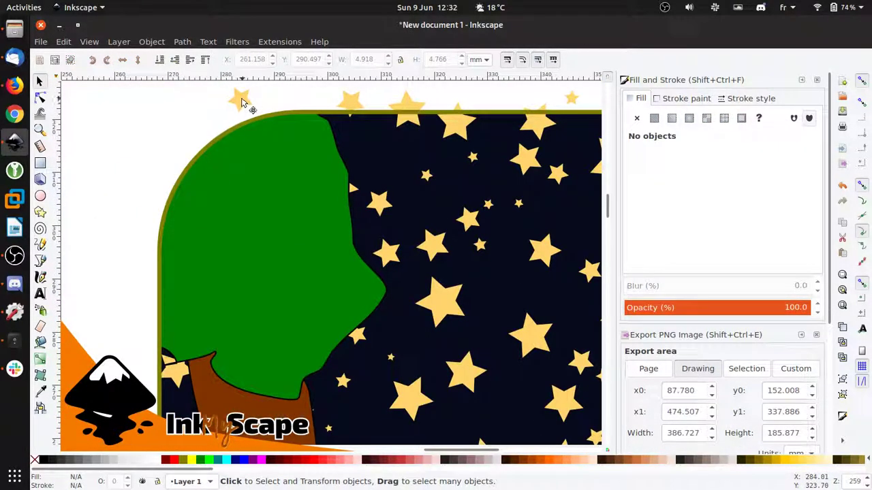
Delete the three leftmost stars along the frame's upper edge and move the neighbouring star inside, at about X 310 mm, Y 312 mm
left_click(241, 100)
key("Delete")
left_click(350, 103)
key("Delete")
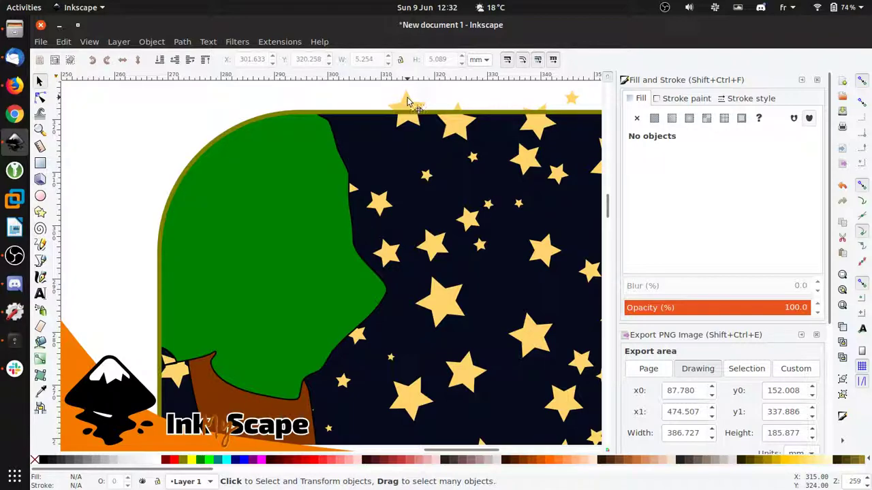
left_click(407, 100)
key("Delete")
left_click_drag(458, 122, 402, 141)
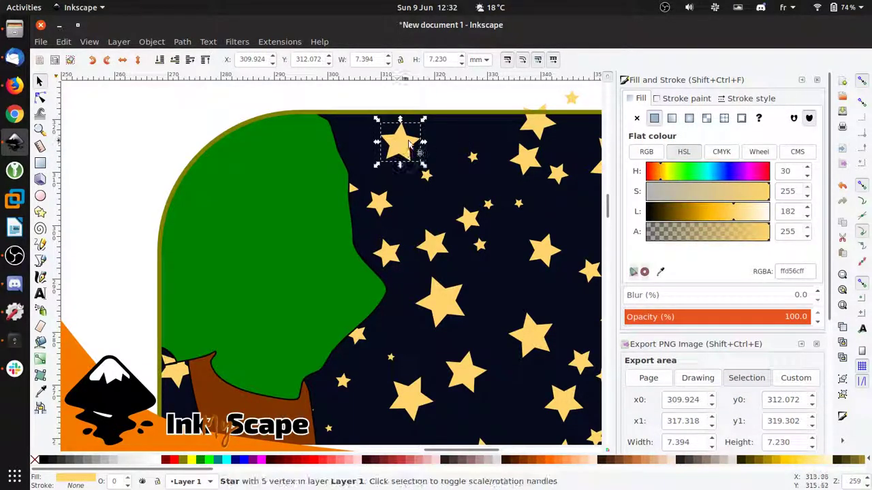
Delete the small loose stars lying completely above the middle stretch of the frame's upper edge
left_click_drag(460, 142, 198, 239)
left_click(125, 171)
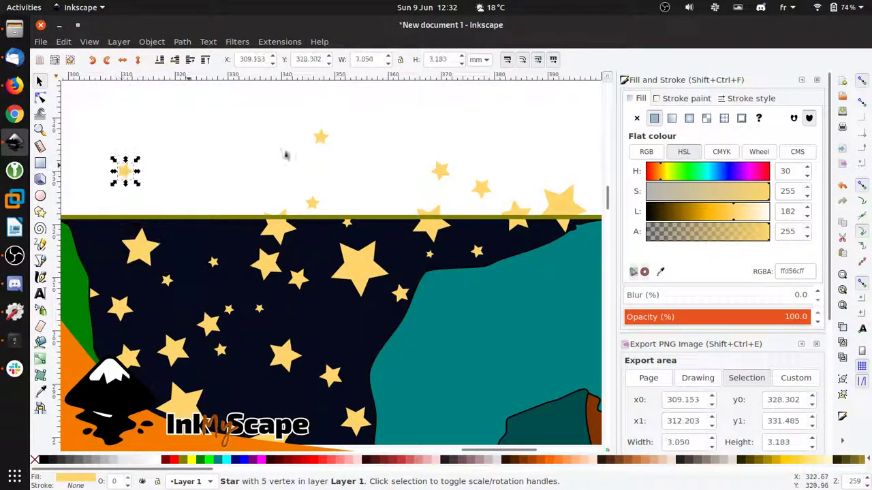
left_click(286, 156)
left_click_drag(203, 95, 547, 217)
key("Delete")
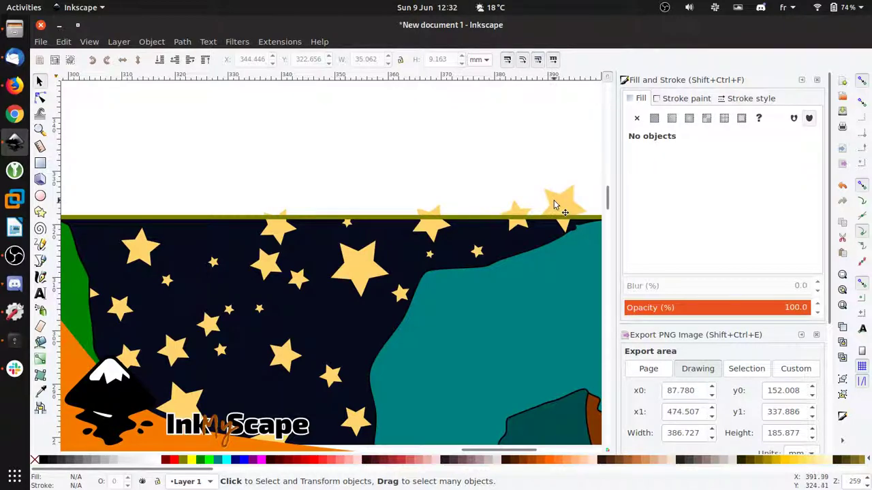
left_click_drag(554, 204, 310, 154)
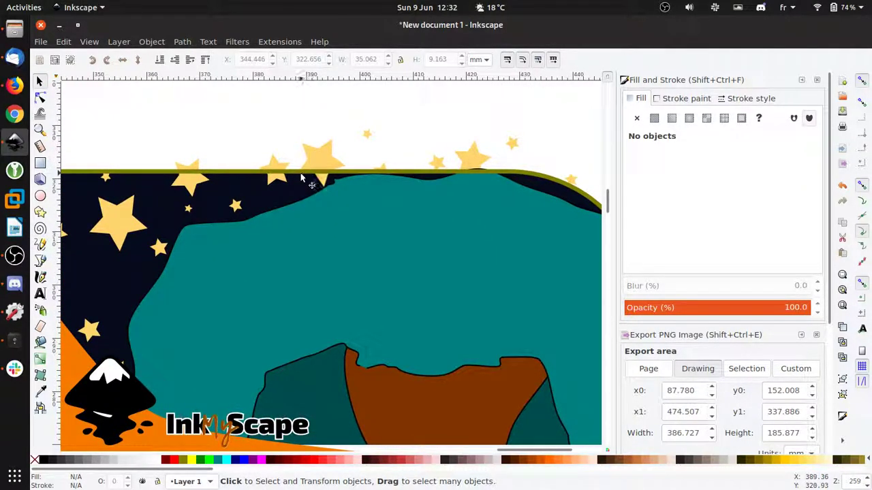
Trim the large star crossing the frame's upper edge beside the teal treetop to the rounded rectangle using Intersection
left_click(303, 172)
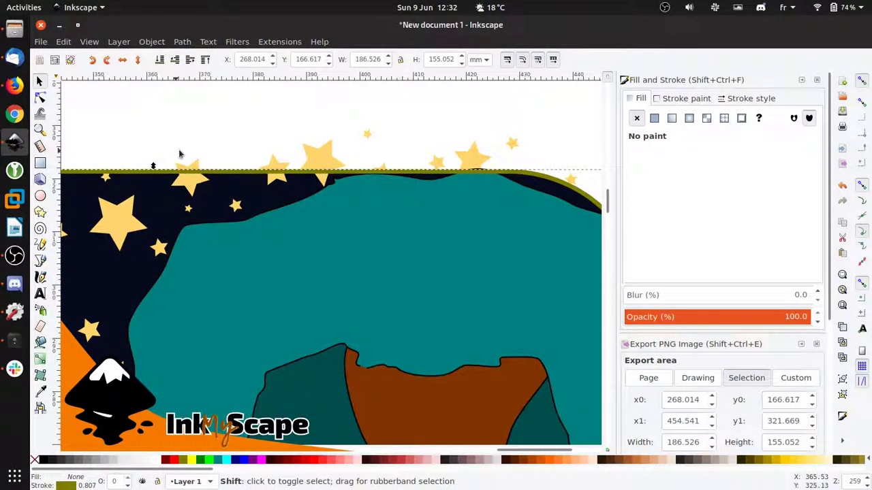
left_click(308, 156, "shift")
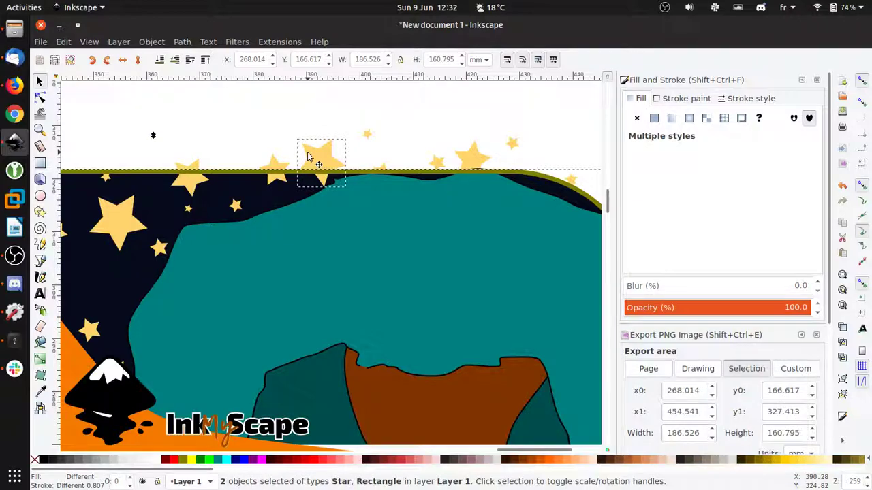
left_click(181, 43)
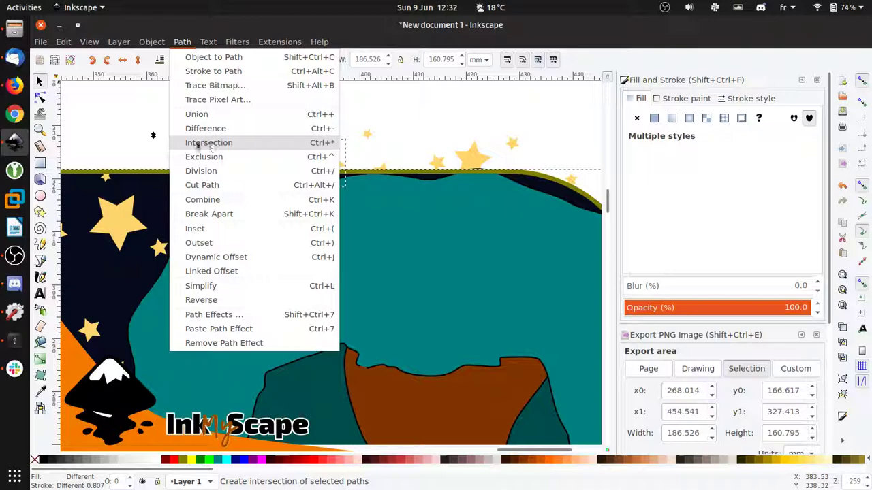
left_click(330, 145)
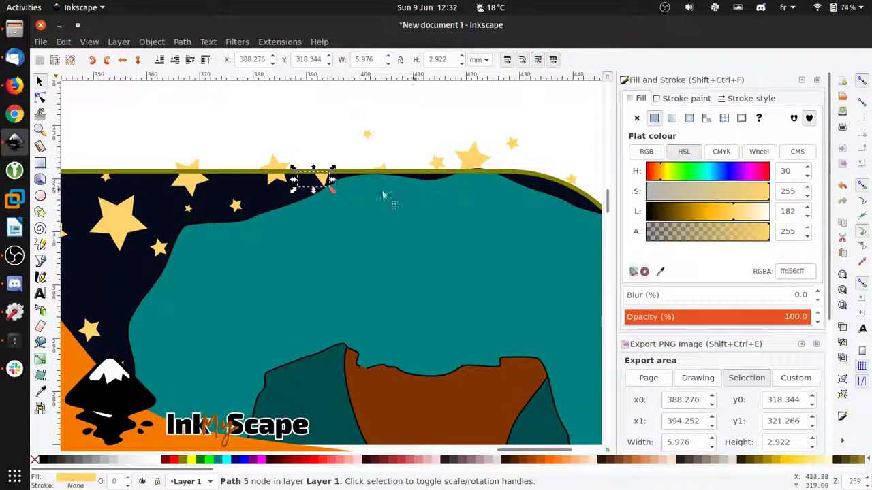
Trim the teal foliage of the right tree to the rounded rectangle using Intersection, keeping a copy of the frame
left_click_drag(589, 295, 257, 238)
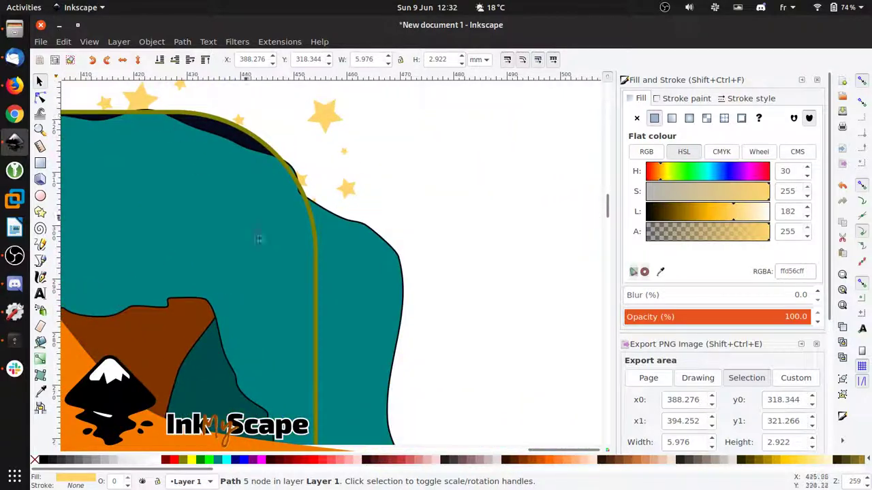
left_click(316, 264)
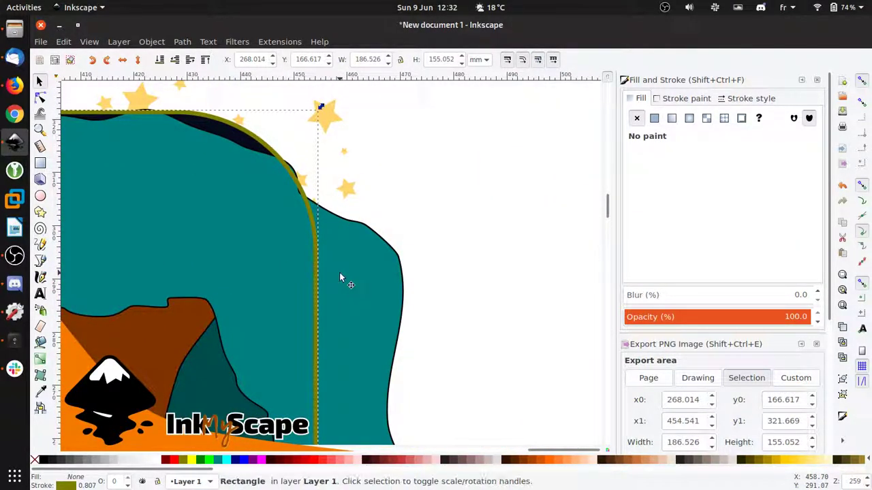
left_click(380, 274, "shift")
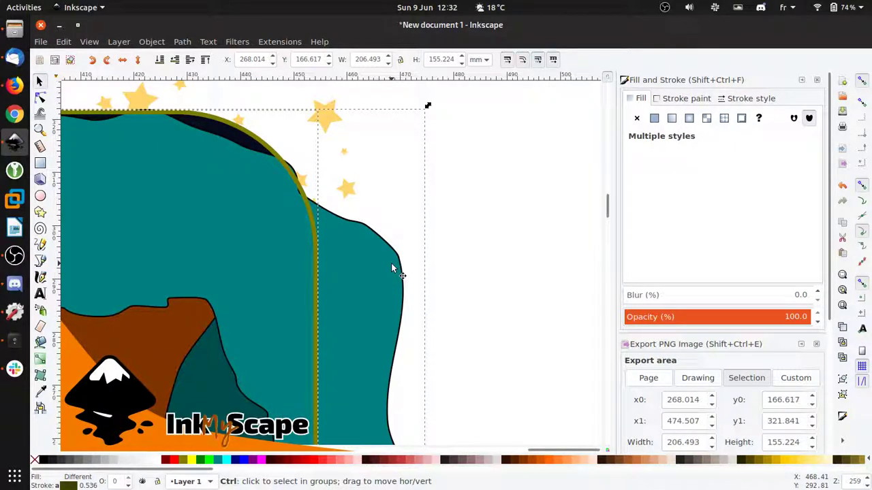
key("ctrl+asterisk")
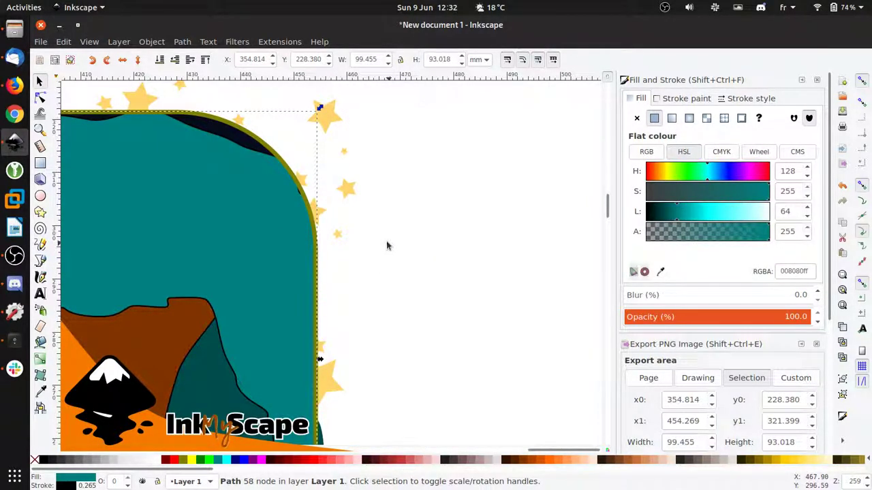
Delete the loose stars outside the frame's upper-right corner and along the adjoining stretch of its upper edge
left_click(386, 245)
scroll(376, 163, "up", 3)
left_click_drag(391, 162, 313, 289)
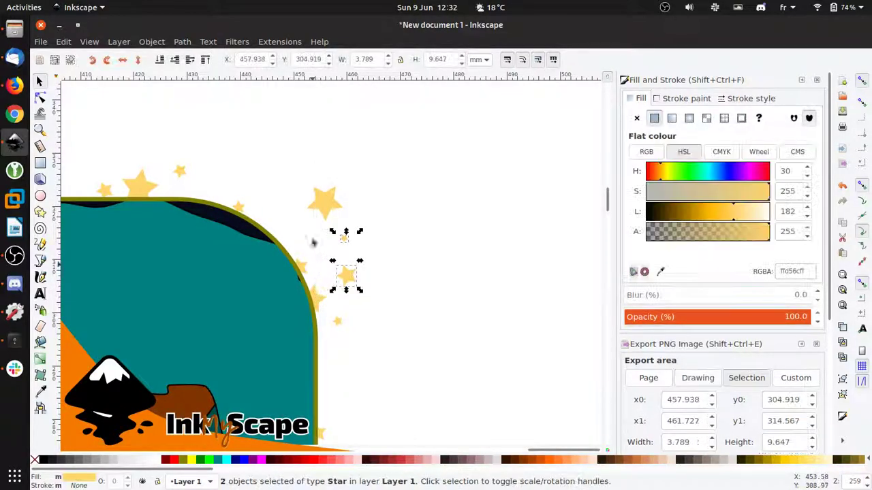
key("Delete")
left_click(323, 201)
key("Delete")
left_click(141, 183)
key("Delete")
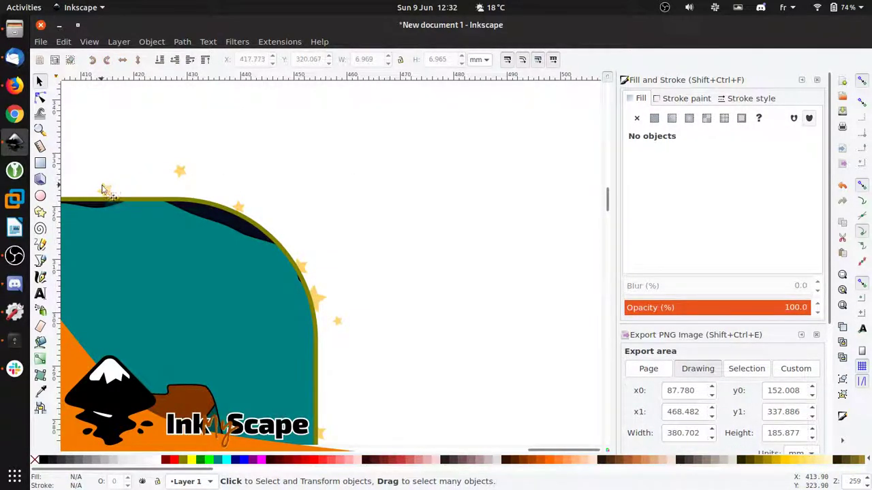
left_click_drag(158, 140, 275, 222)
key("Delete")
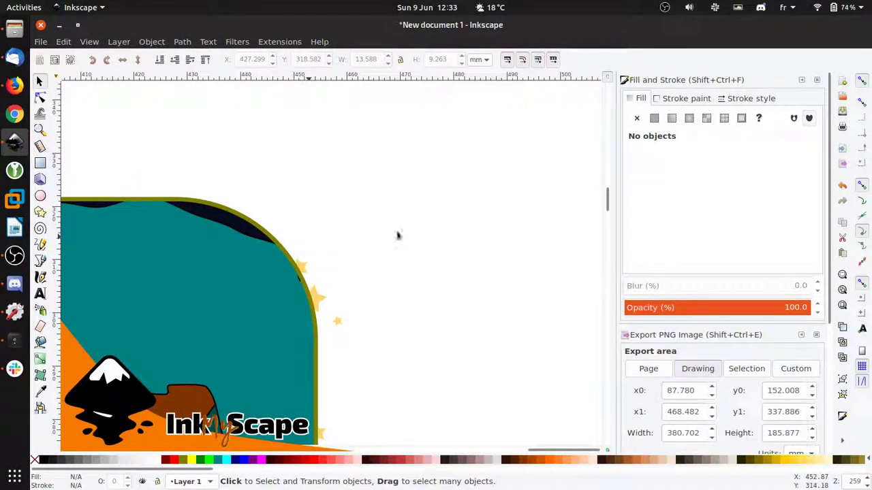
Delete the remaining stars that stick out along the right side of the frame
left_click_drag(398, 235, 228, 409)
key("Delete")
scroll(281, 394, "down", 5)
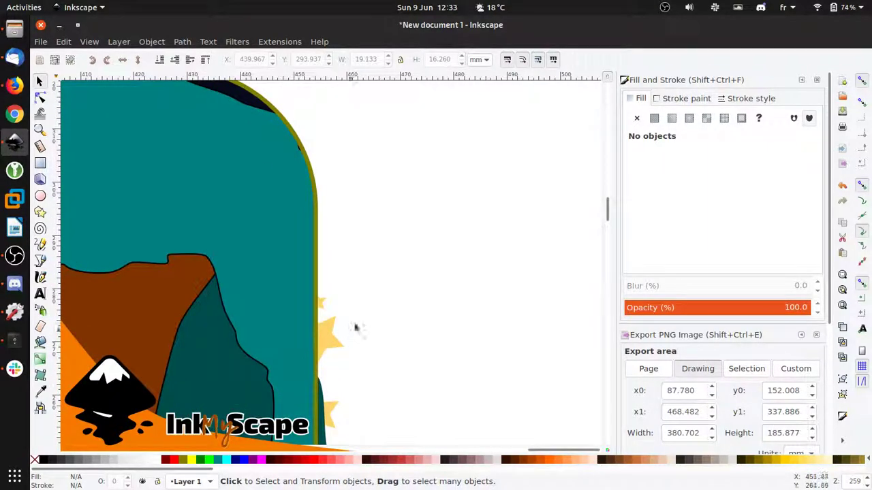
left_click_drag(421, 201, 298, 376)
key("Delete")
scroll(340, 368, "down", 3)
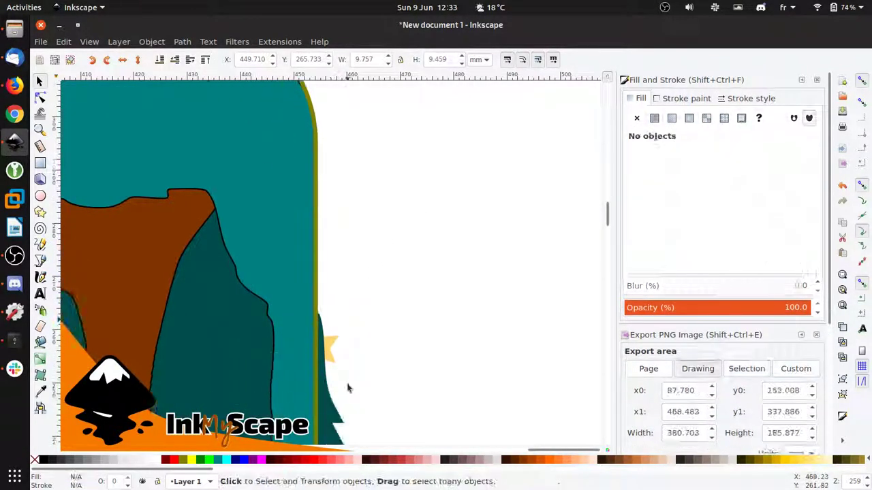
scroll(338, 340, "down", 6)
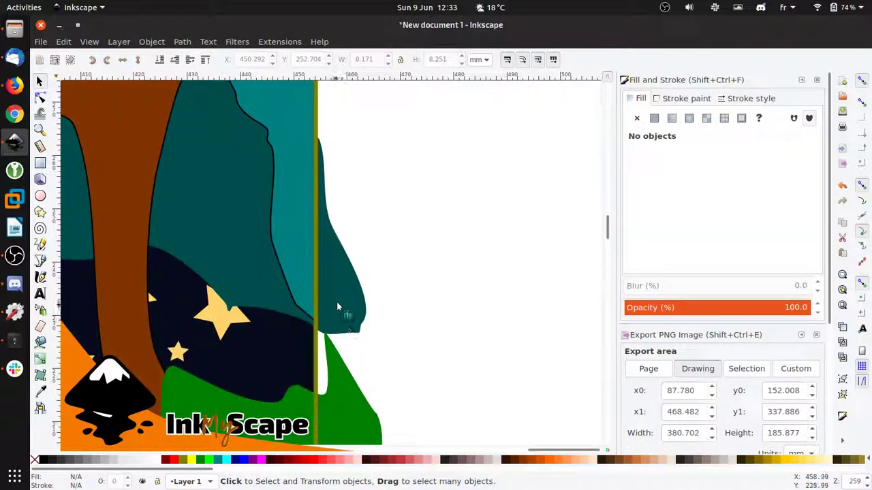
Trim the dark teal inner foliage of the right tree to the rounded rectangle using Intersection
left_click(315, 362)
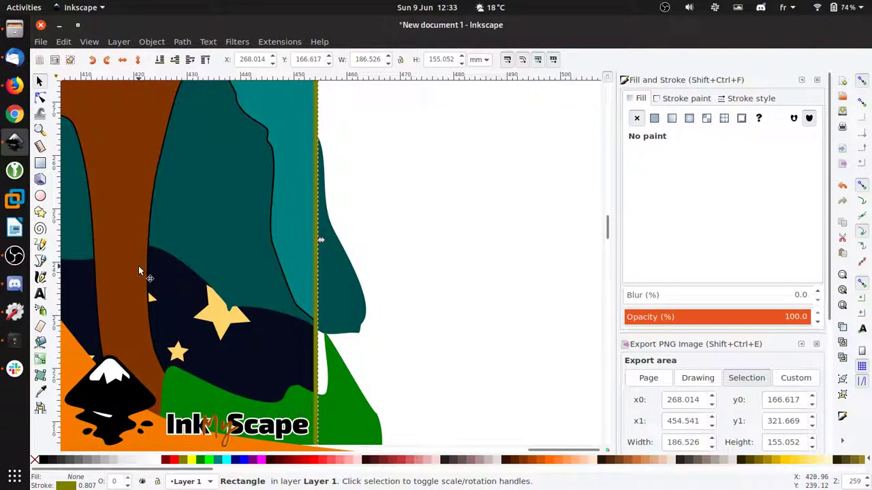
left_click(359, 305, "shift")
key("ctrl")
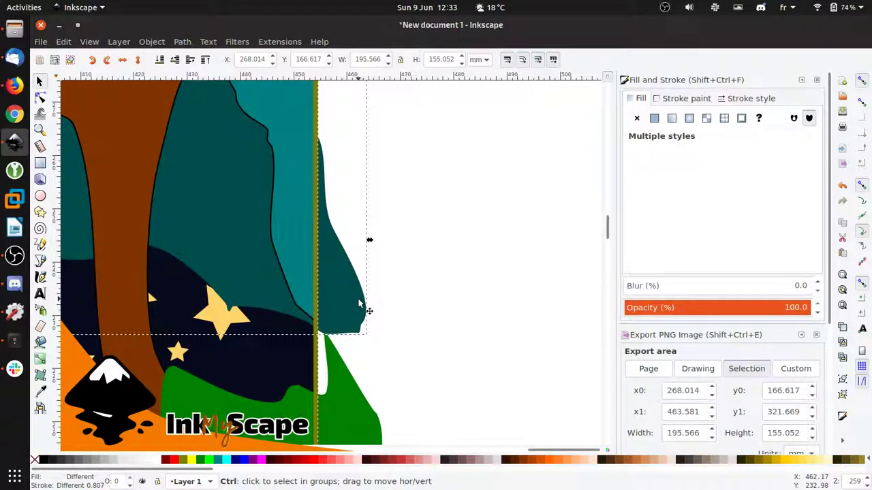
left_click(359, 306, "ctrl")
Trim the green ground shape to the rounded rectangle using Intersection, keeping a copy of the frame
scroll(333, 304, "down", 6)
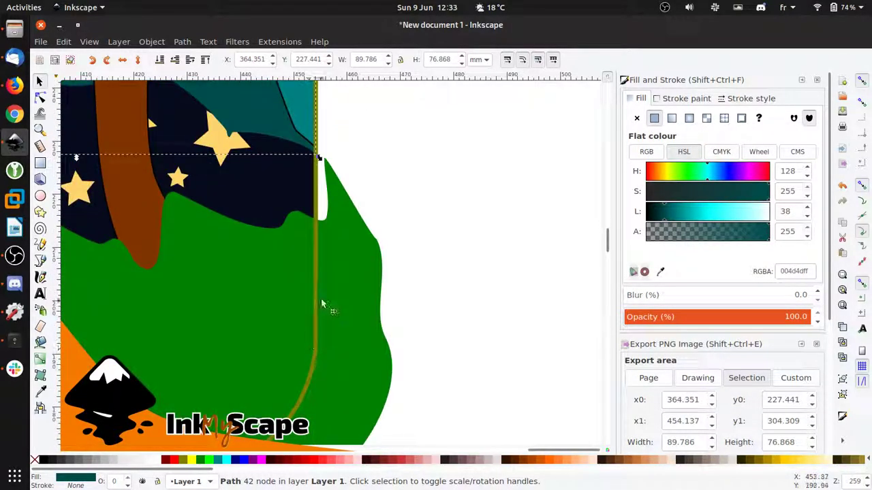
left_click(312, 329)
key("ctrl")
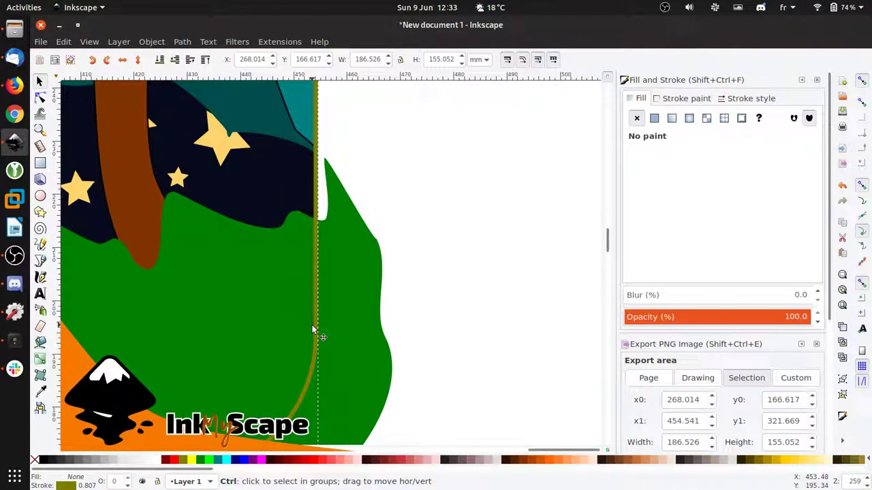
key("shift")
left_click(351, 291, "shift")
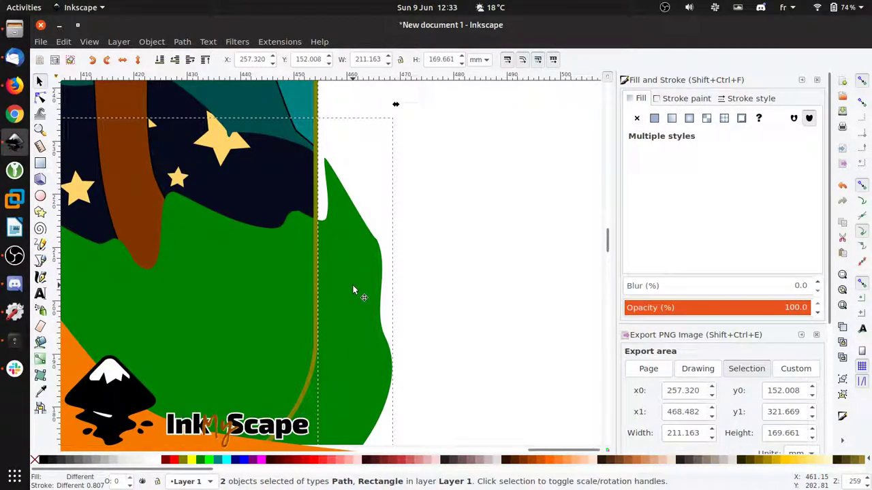
key("ctrl+asterisk")
scroll(353, 290, "down", 4)
scroll(311, 292, "left", 5)
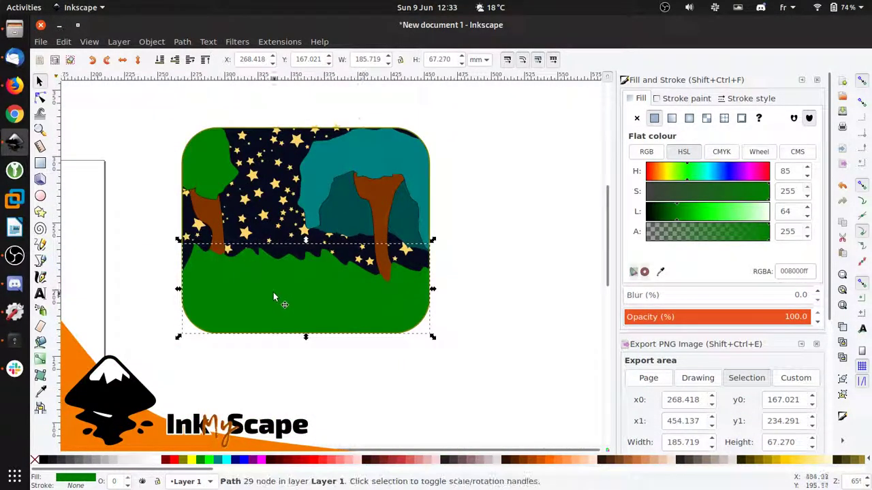
left_click(158, 168)
scroll(355, 144, "up", 3)
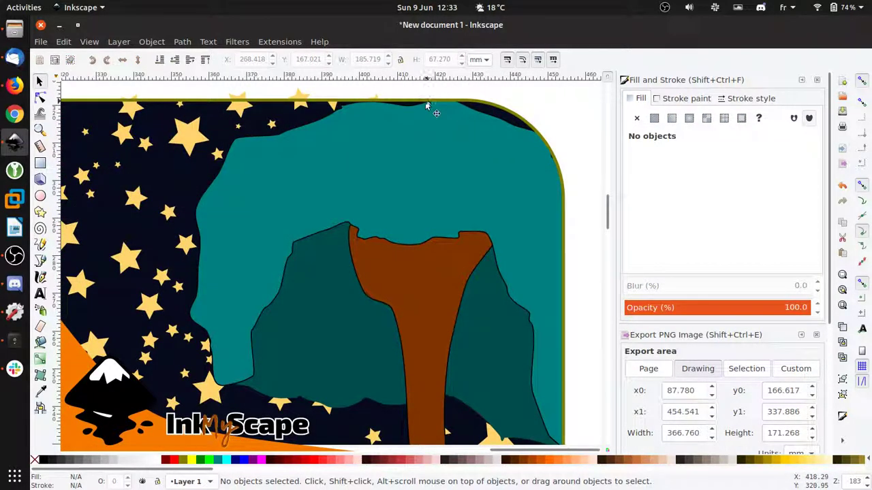
left_click(388, 100)
key("Delete")
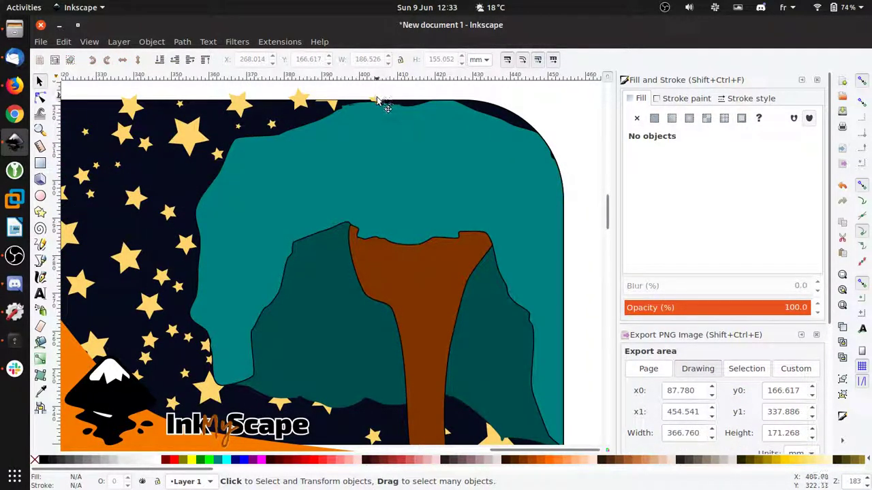
left_click(377, 101)
key("Delete")
scroll(248, 179, "down", 3)
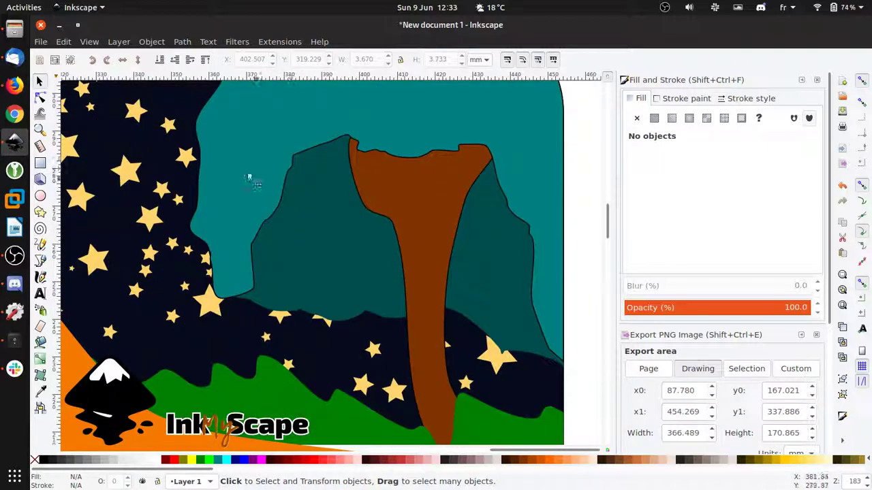
scroll(238, 163, "up", 4)
scroll(250, 259, "up", 3)
left_click(248, 250)
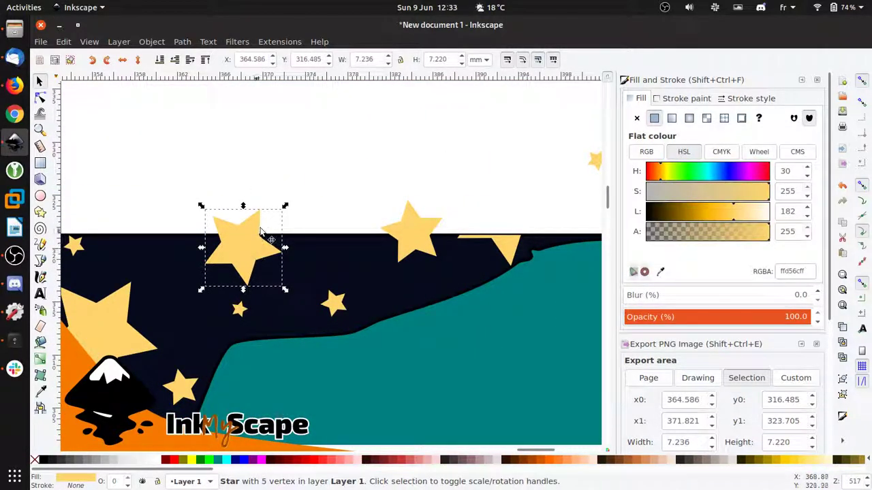
key("ctrl+z")
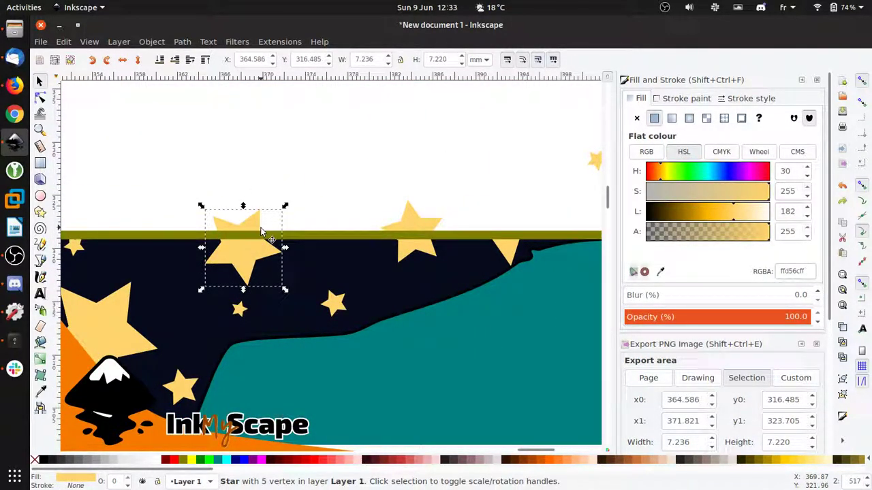
Trim the two stars crossing the frame's upper edge at about X 365 mm and X 382 mm using Intersection
left_click(362, 228)
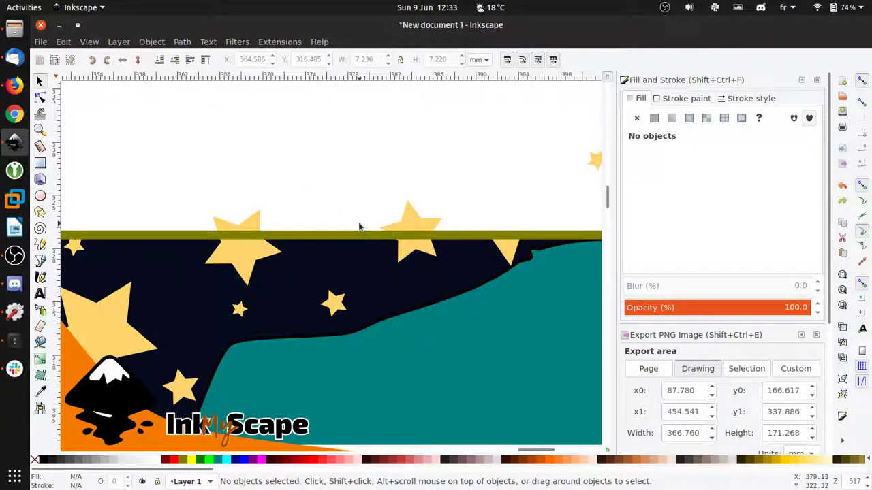
left_click(327, 231)
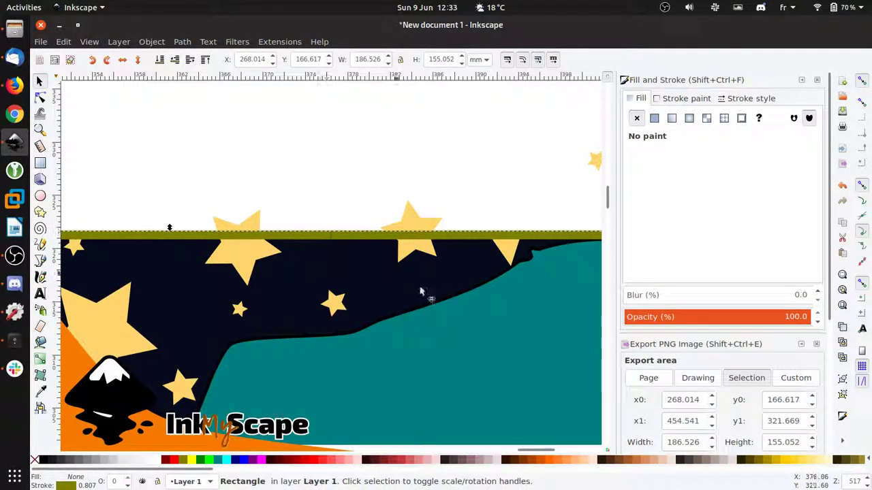
left_click(257, 214, "shift")
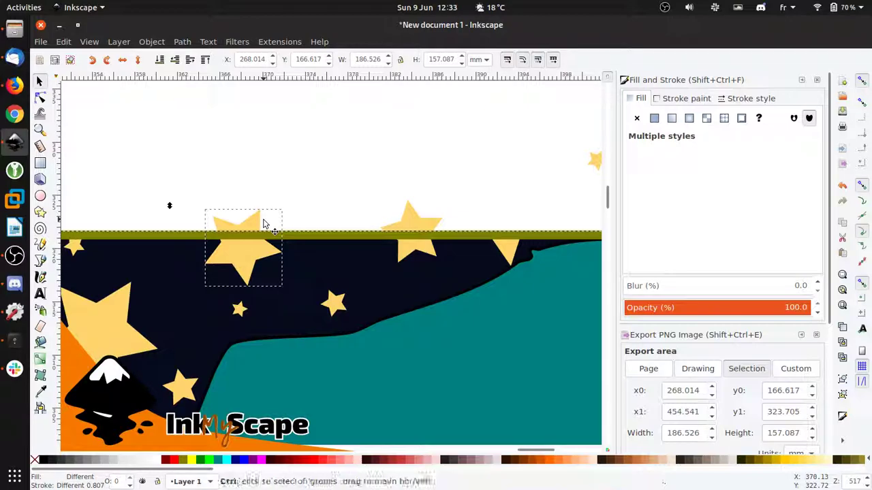
key("ctrl+asterisk")
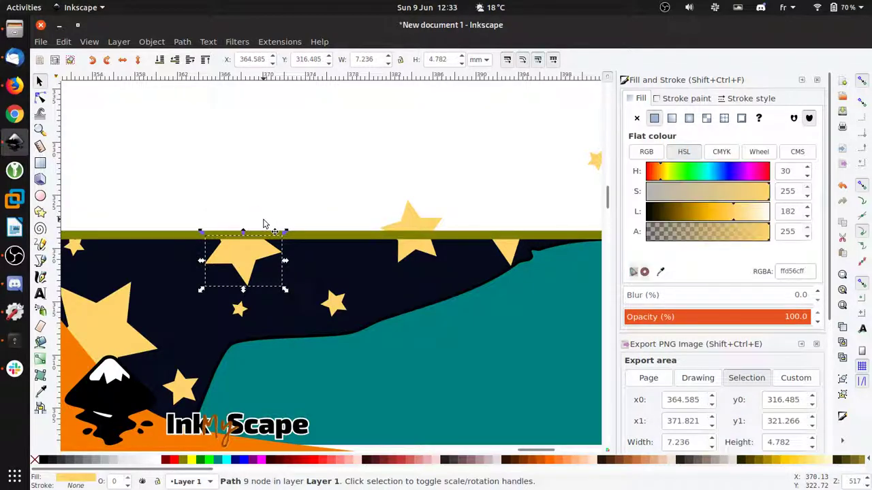
left_click(413, 237)
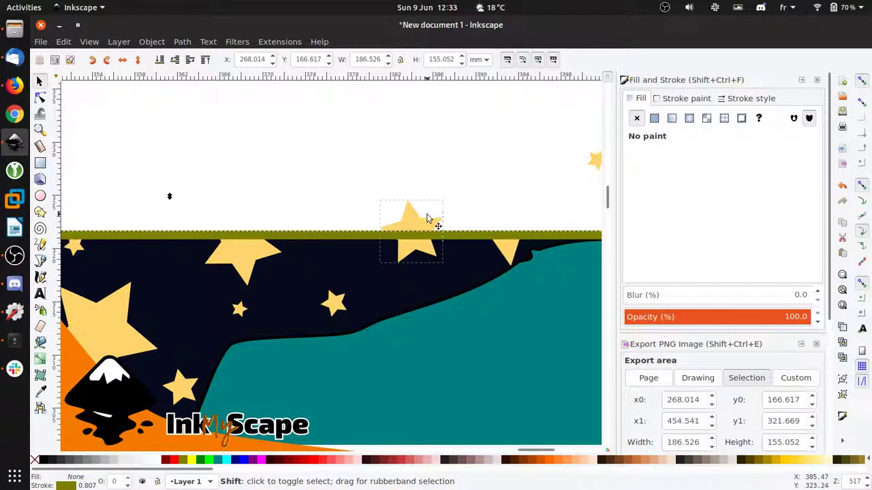
left_click(428, 218, "shift")
left_click(427, 217, "ctrl")
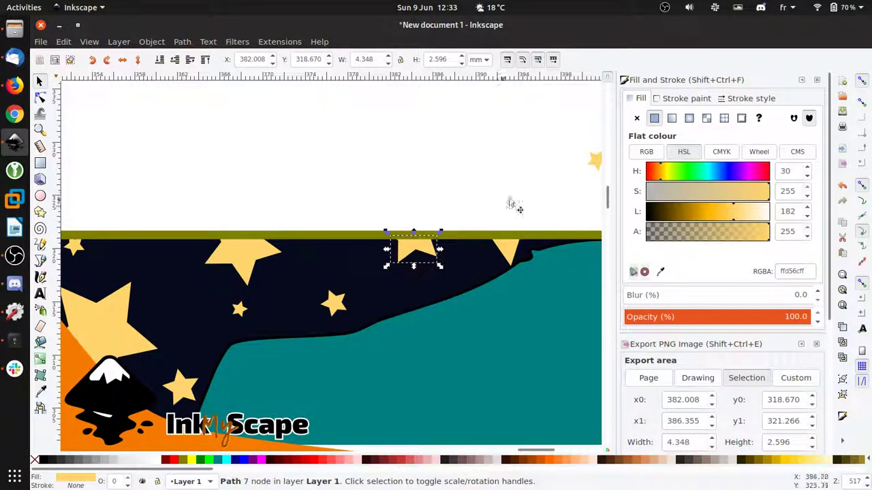
Delete the small loose star floating above the frame at about X 400 mm, Y 327 mm
left_click(595, 161)
key("Delete")
scroll(426, 183, "down", 6)
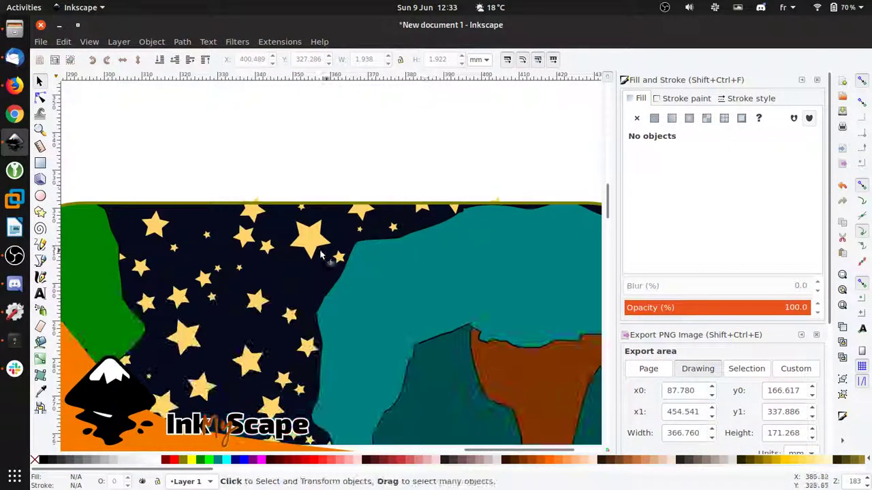
Delete the remaining olive rounded rectangle frame from around the cropped illustration
scroll(228, 375, "down", 2)
scroll(202, 351, "left", 2)
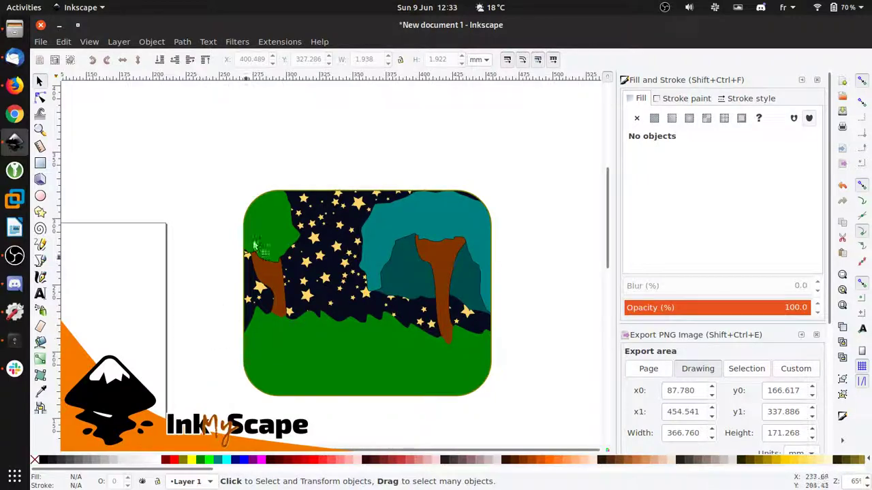
scroll(267, 190, "up", 5, "ctrl")
left_click(303, 161)
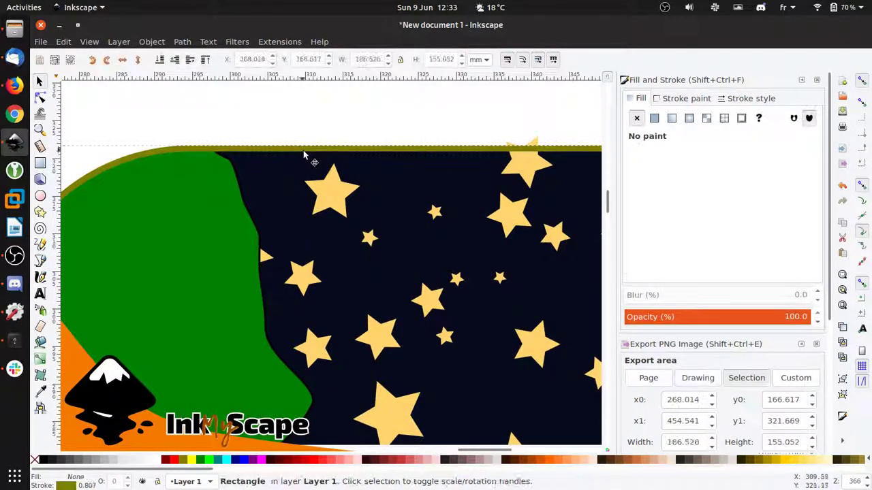
key("Escape")
scroll(275, 191, "down", 4)
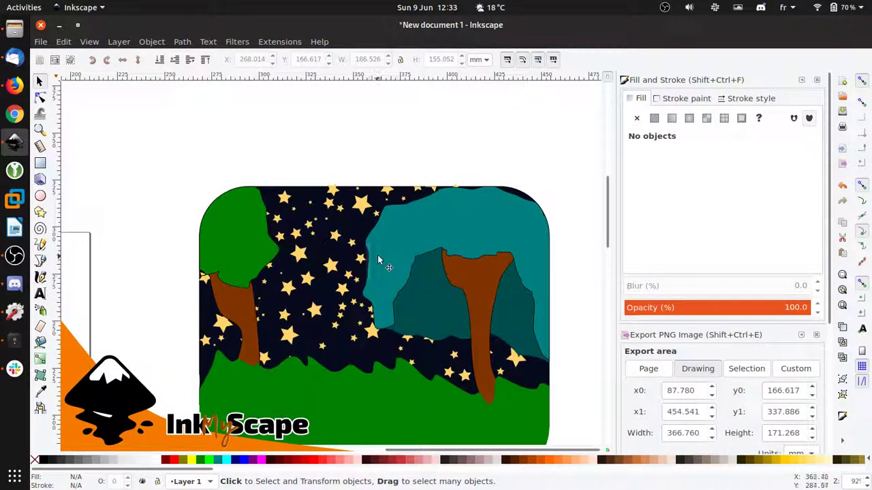
scroll(382, 247, "right", 2)
scroll(382, 249, "right", 1, "shift")
scroll(301, 282, "down", 1)
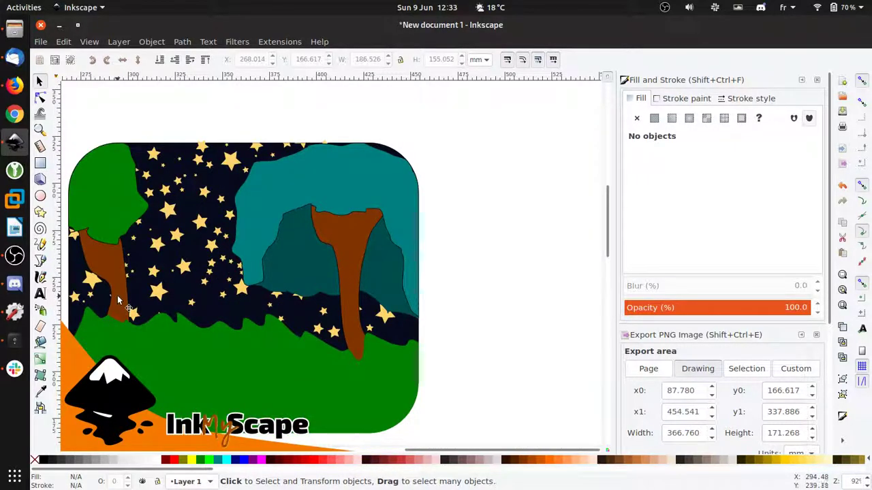
scroll(118, 299, "left", 1, "shift")
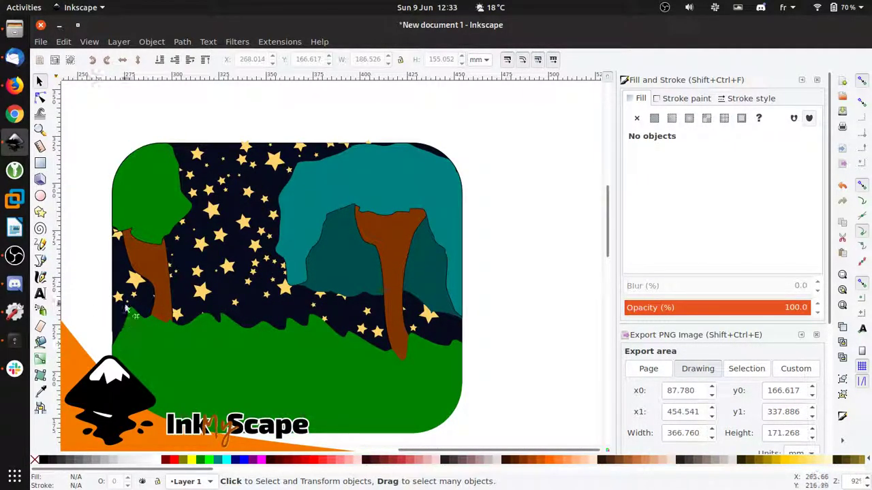
scroll(181, 332, "left", 10, "shift")
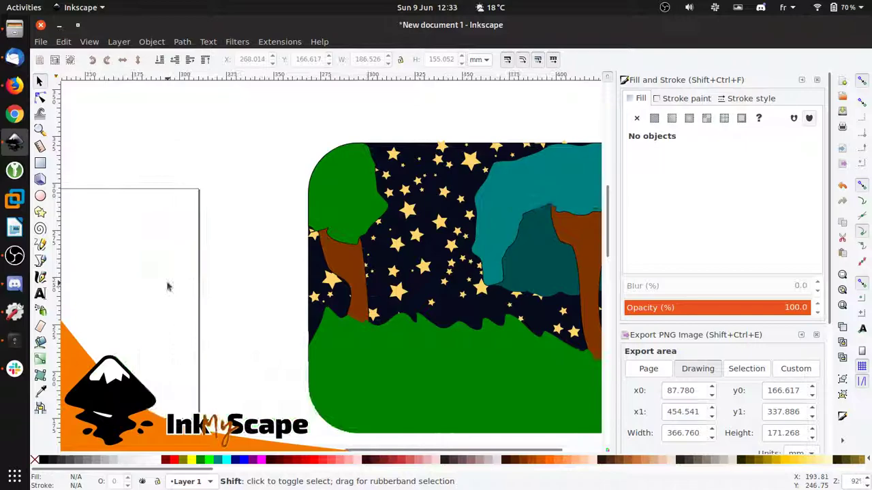
scroll(179, 332, "left", 5, "shift")
scroll(183, 335, "down", 6, "ctrl")
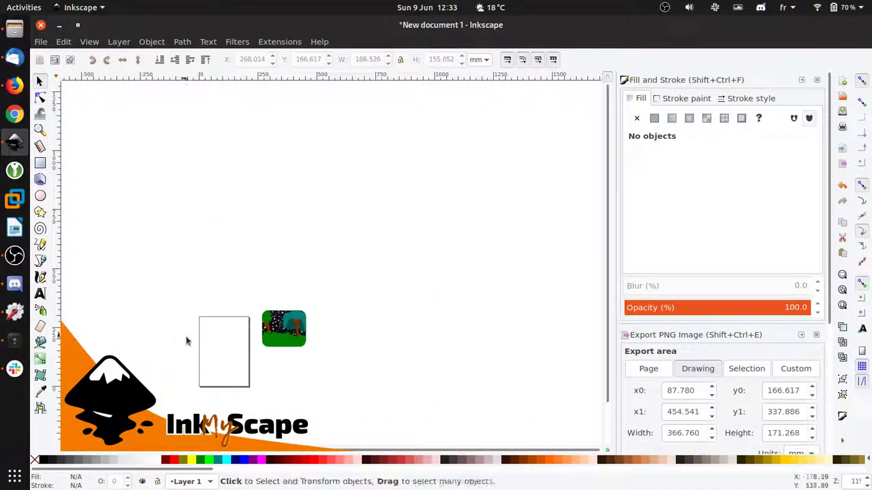
scroll(201, 320, "up", 5, "ctrl")
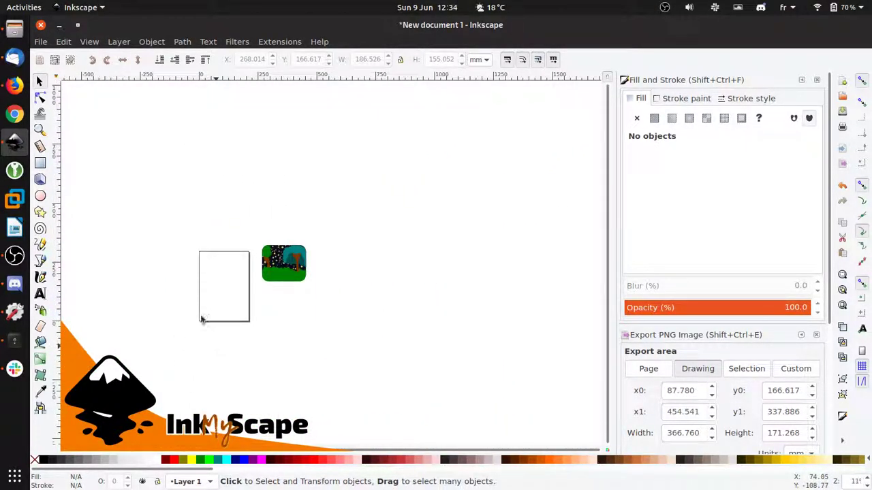
scroll(297, 288, "up", 3)
scroll(297, 288, "right", 5, "shift")
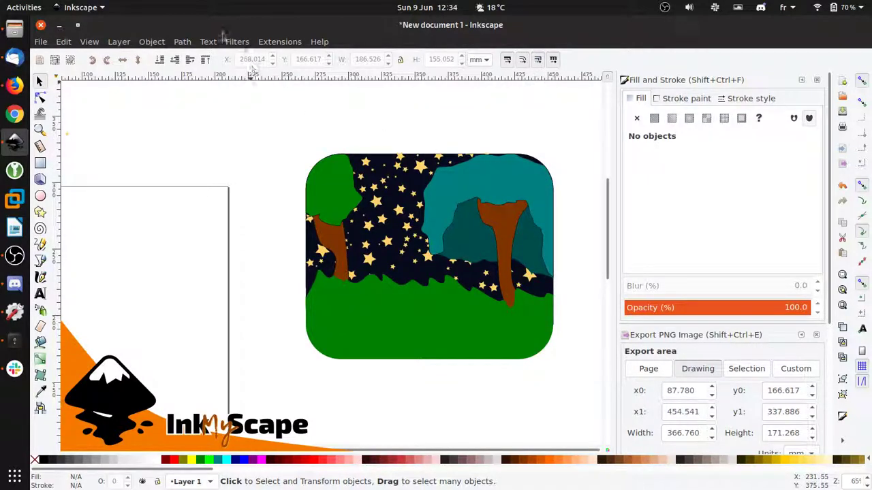
left_click(182, 42)
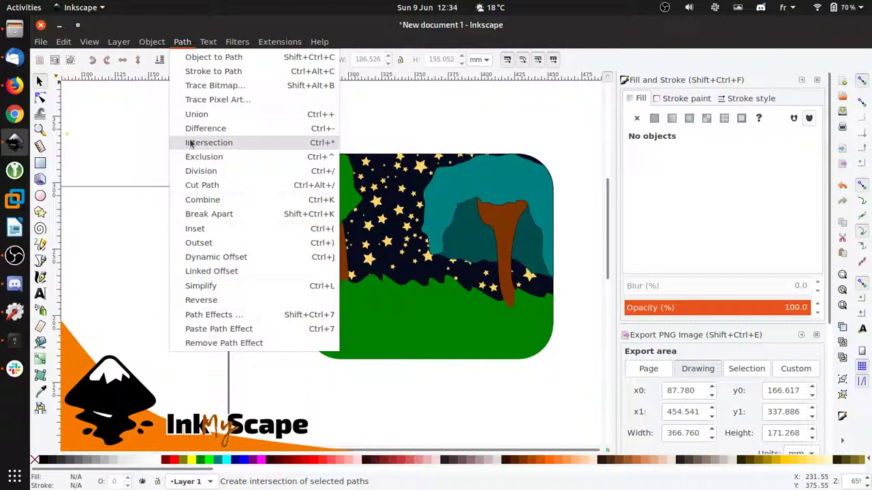
left_click(16, 368)
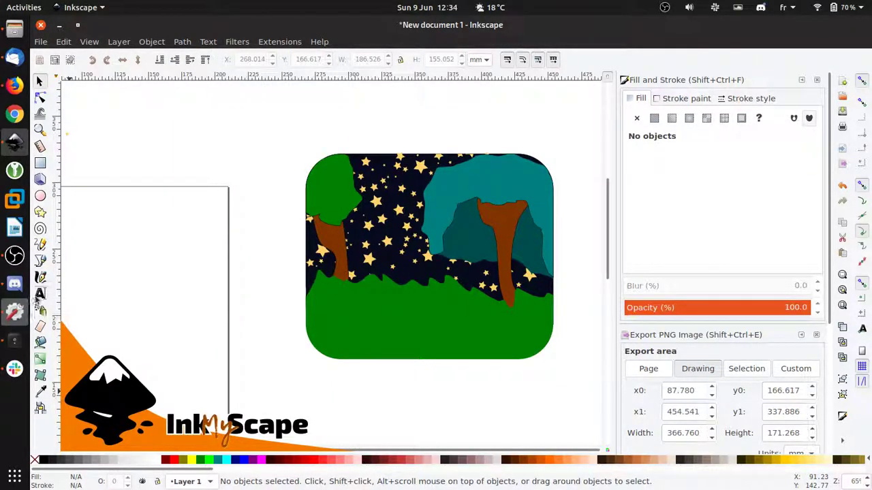
Add the text "Happy Father's Day!" on the empty canvas just below the illustration
left_click(41, 293)
left_click(227, 393)
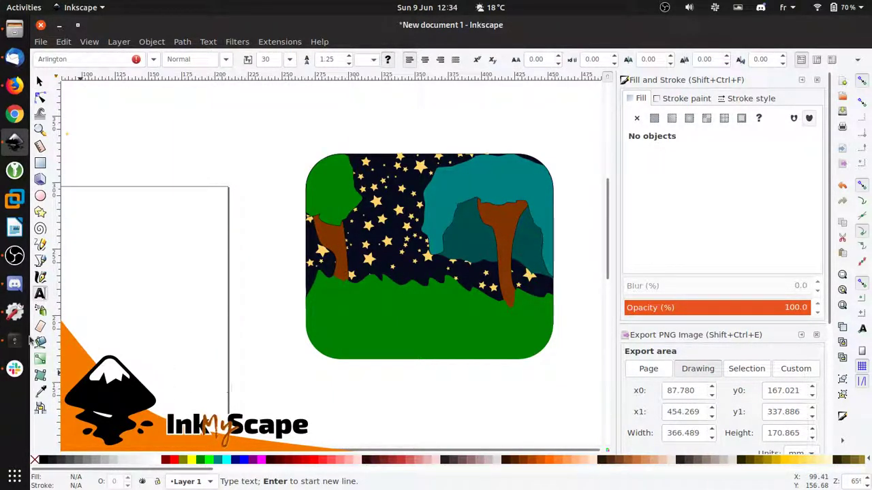
type("Happy Fa")
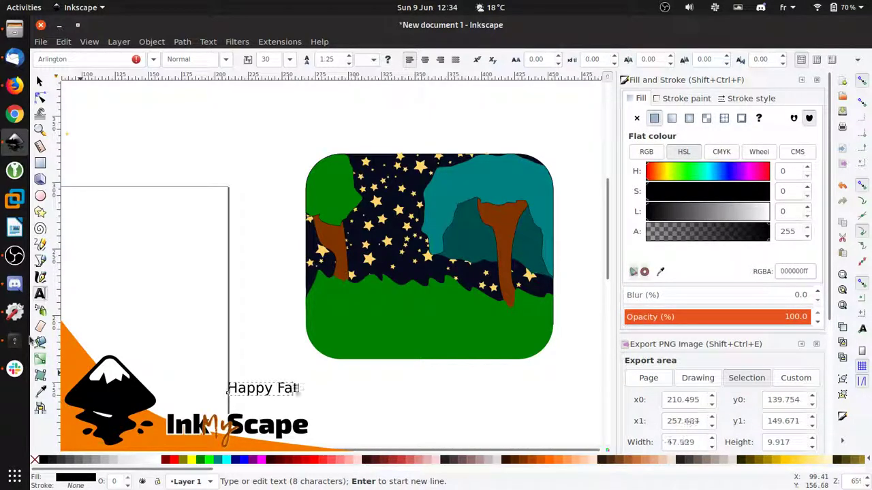
type("ther\"s Da")
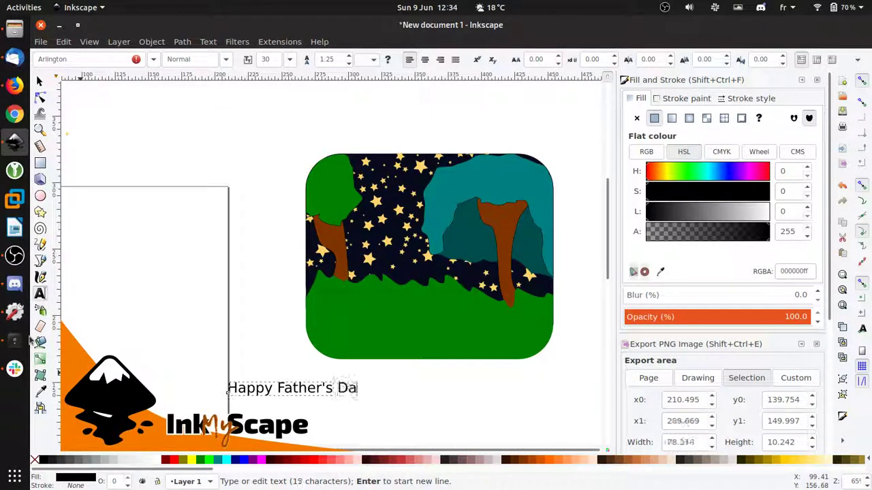
type("y!")
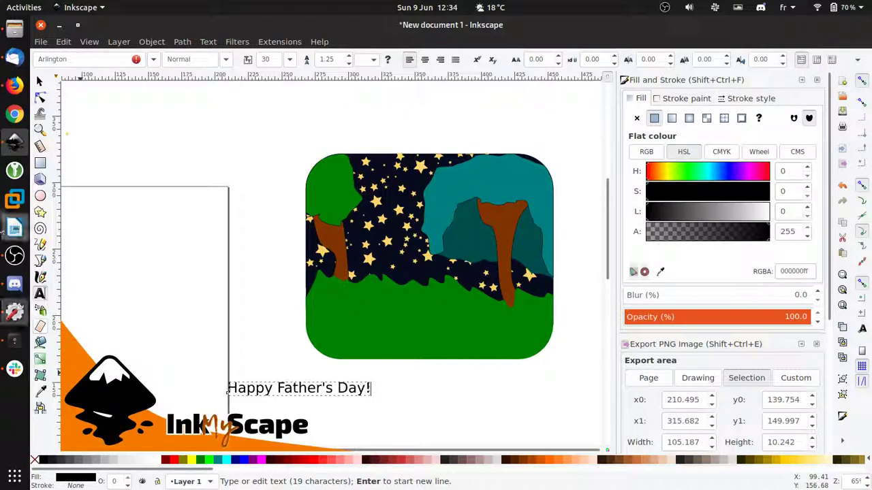
left_click(39, 81)
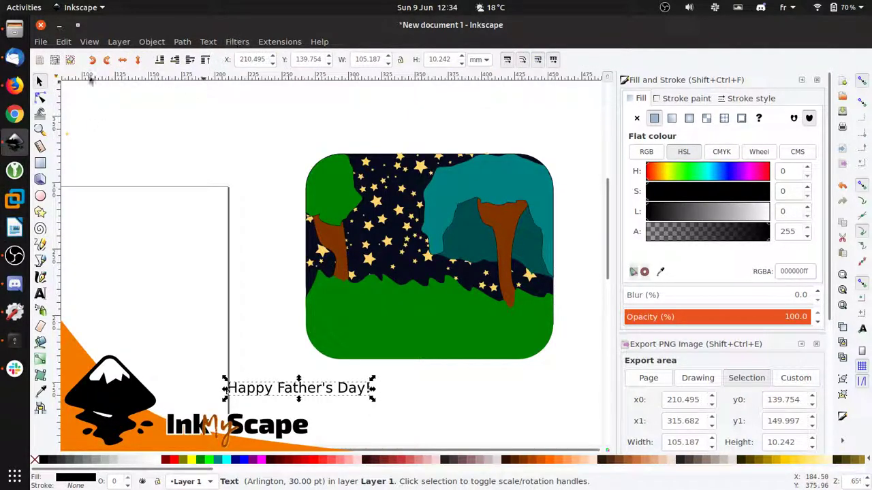
Change the font of the "Happy Father's Day!" text to Alterlight
left_click(40, 292)
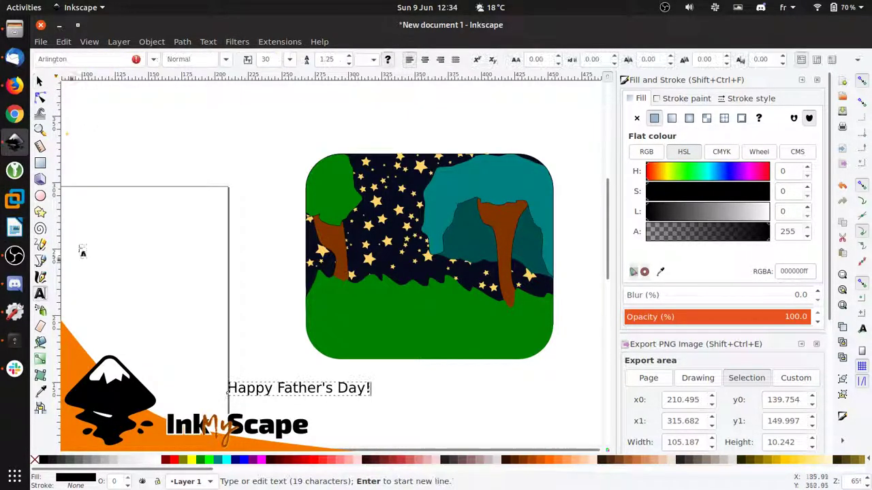
left_click(153, 59)
left_click(98, 119)
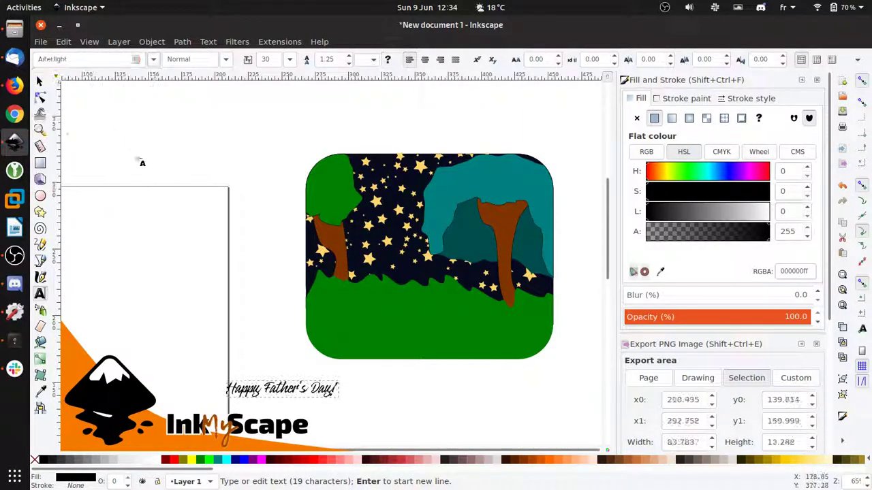
left_click(39, 81)
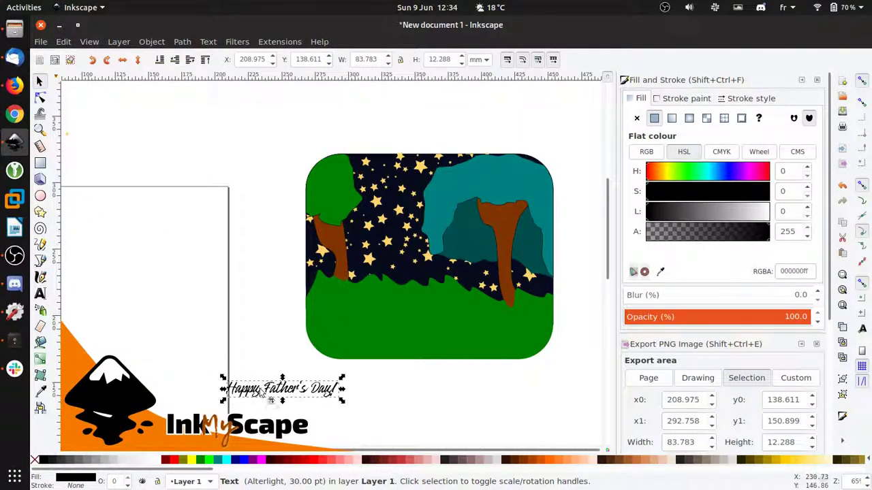
Place the greeting text over the green ground, tilted upward and enlarged to about 188 mm wide by 64 mm high
left_click_drag(261, 391, 375, 332)
left_click(381, 332)
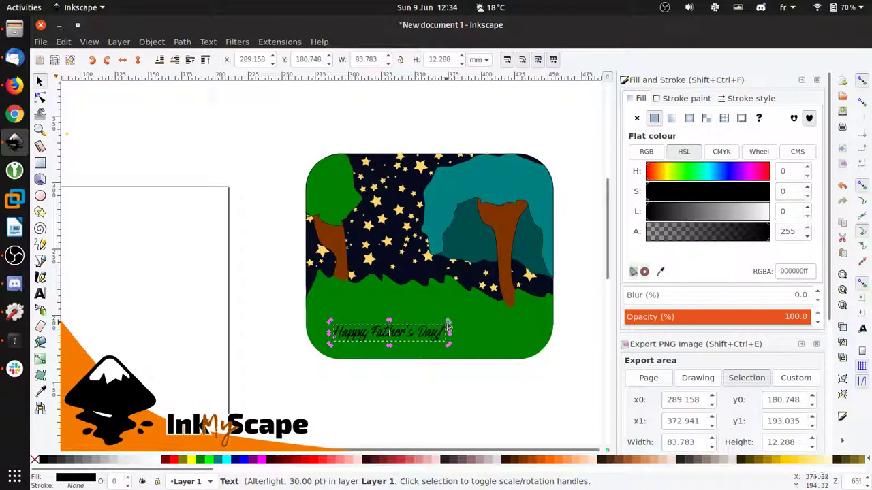
left_click_drag(447, 326, 574, 267)
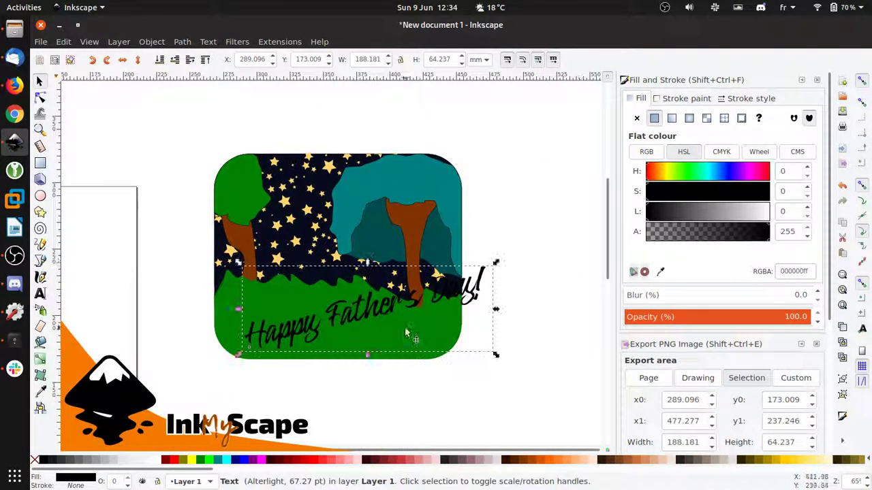
left_click_drag(353, 342, 321, 317)
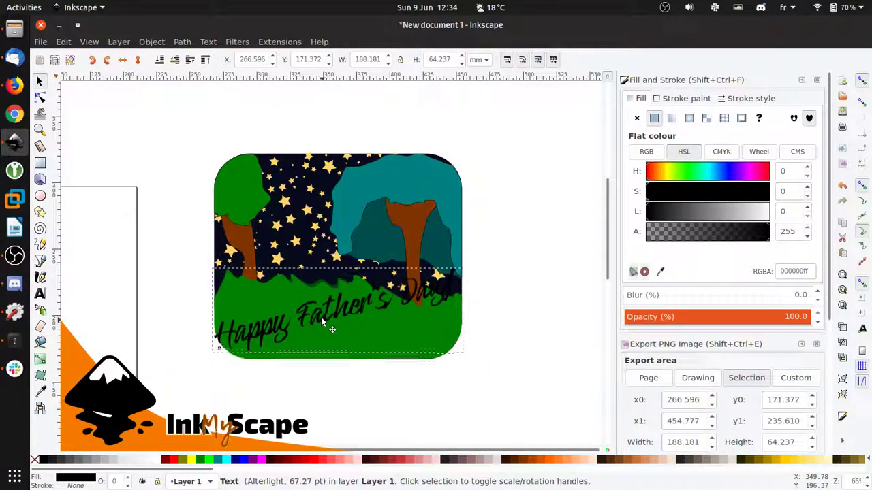
Give the greeting text a red fill (d40000) without an outline and shift it down to about X 274 mm, Y 164 mm
left_click(304, 461, "shift")
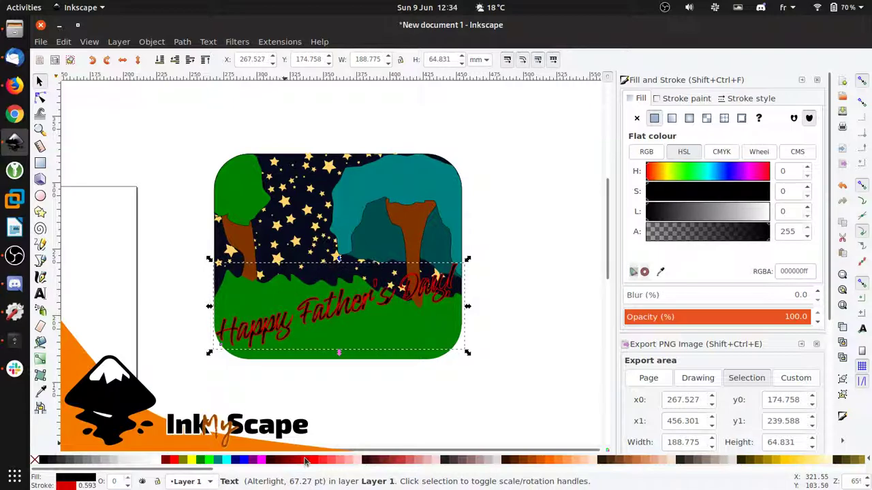
left_click(304, 461)
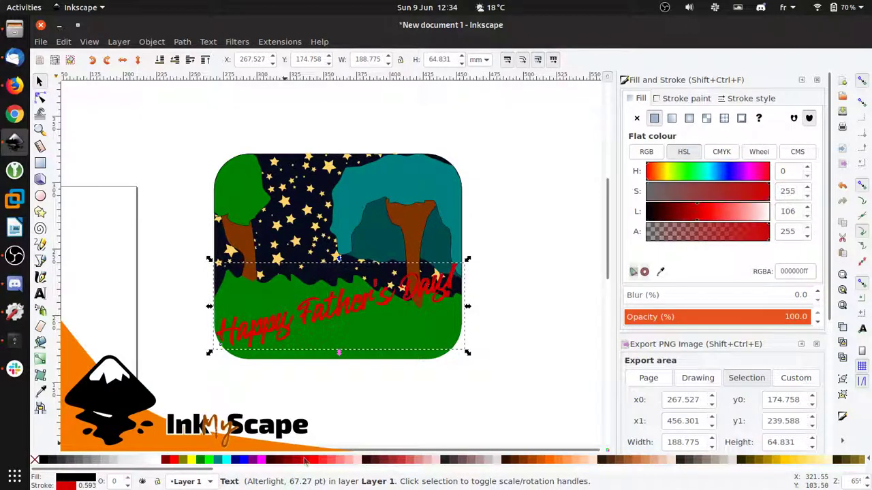
left_click(36, 461, "shift")
left_click_drag(261, 334, 272, 348)
left_click(197, 340)
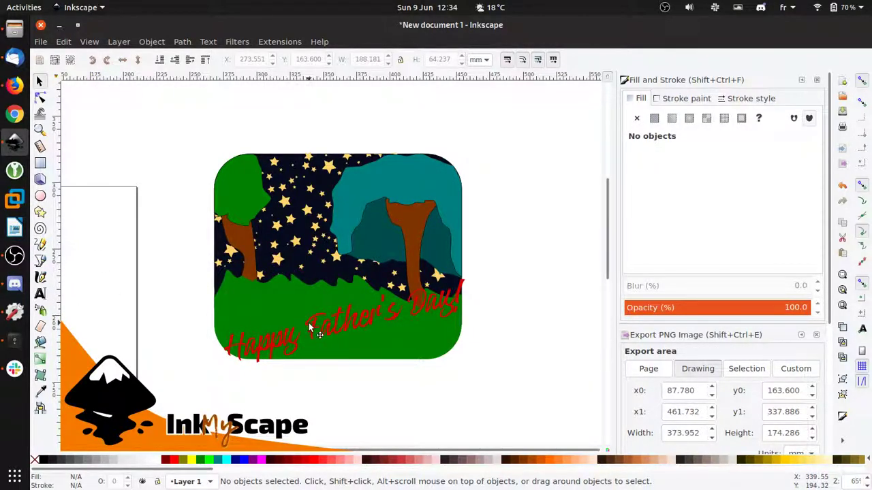
Restore the olive frame by undoing its deletion, and paste the red greeting text back over the ground at about X 271 mm, Y 166 mm
left_click(309, 322)
key("Delete")
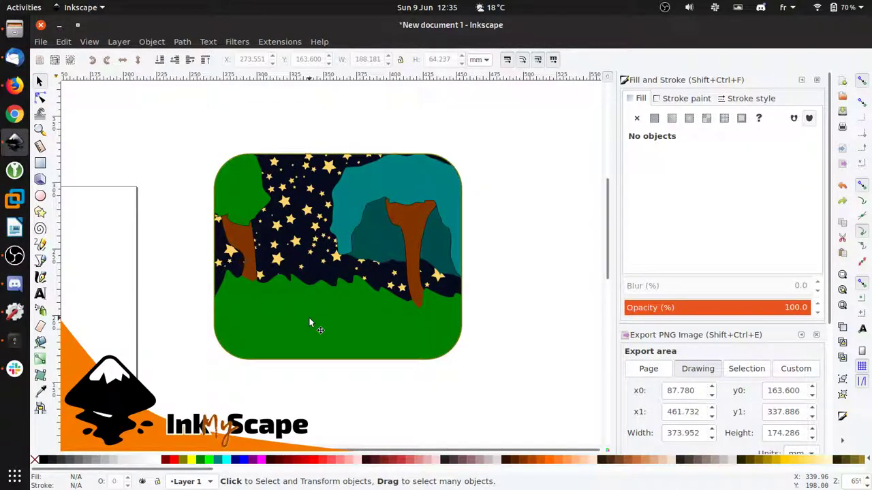
key("ctrl+v")
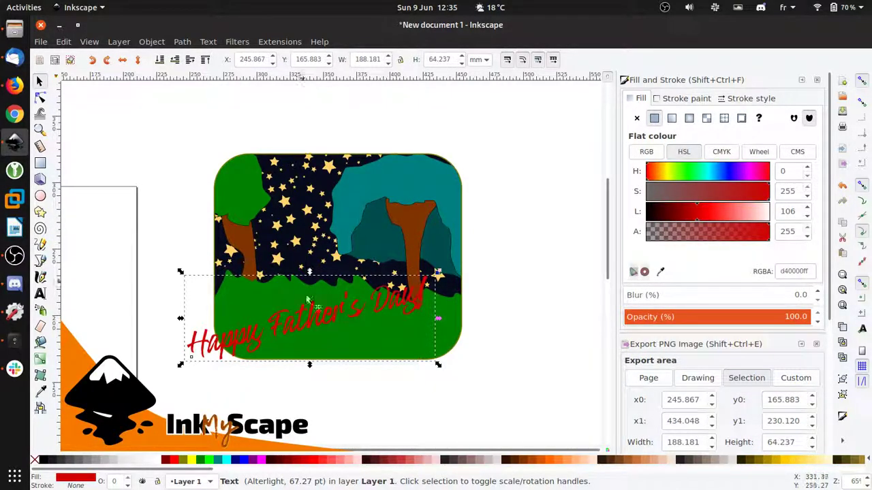
left_click_drag(306, 329, 340, 329)
Trim the greeting text to the olive rounded rectangle frame using Intersection
scroll(298, 280, "up", 1)
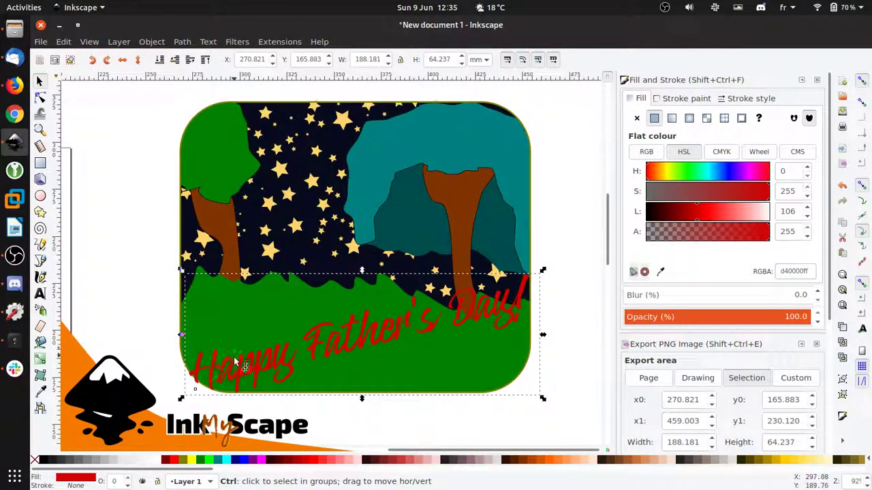
scroll(242, 361, "up", 1)
scroll(175, 393, "up", 3)
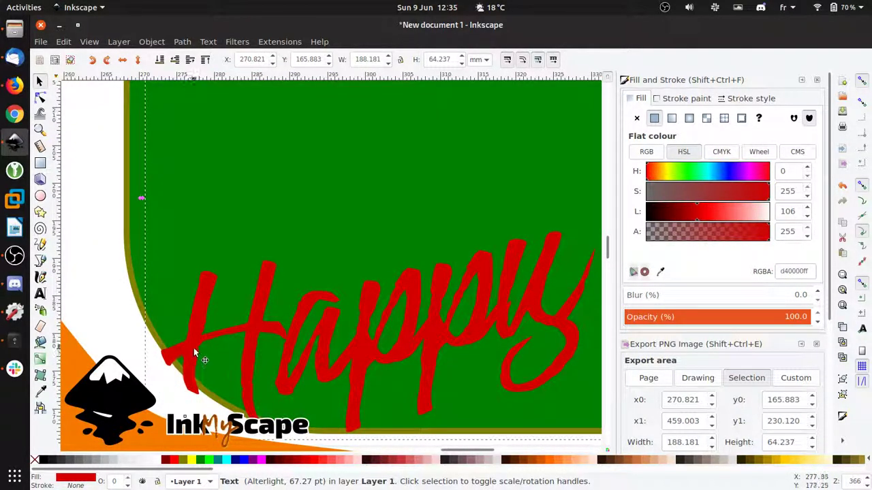
left_click(170, 323)
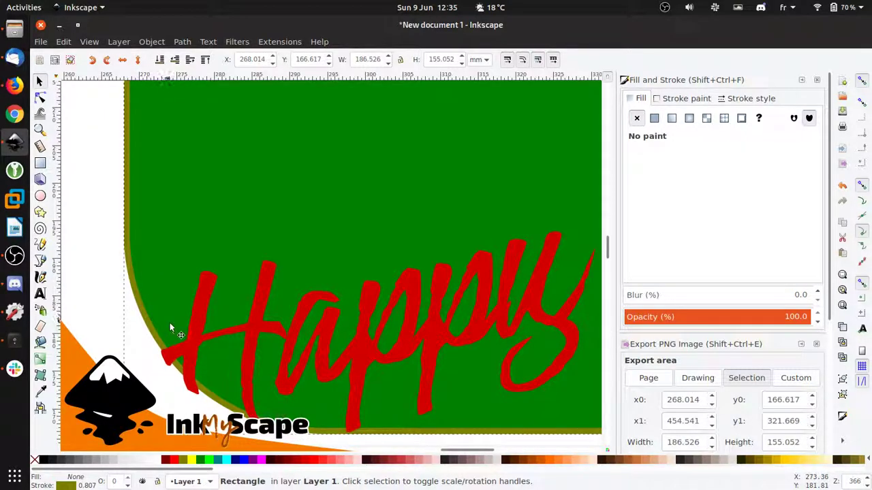
left_click(188, 331, "shift")
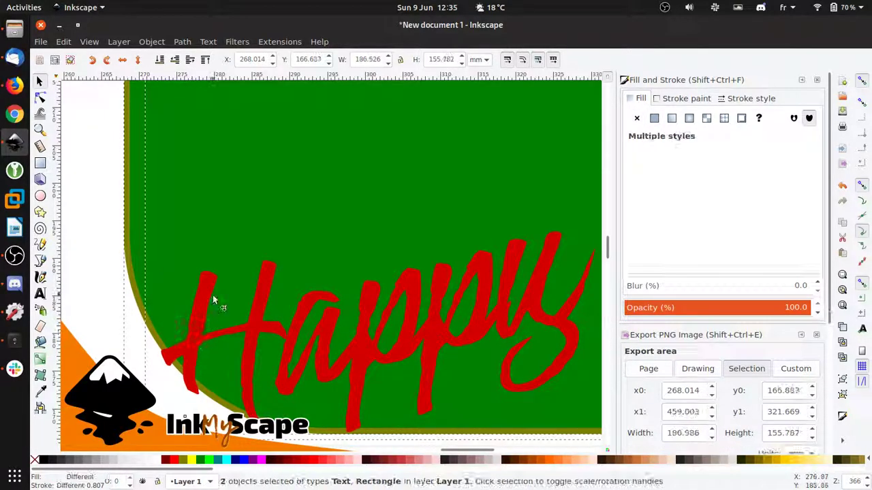
left_click(182, 41)
left_click(205, 145)
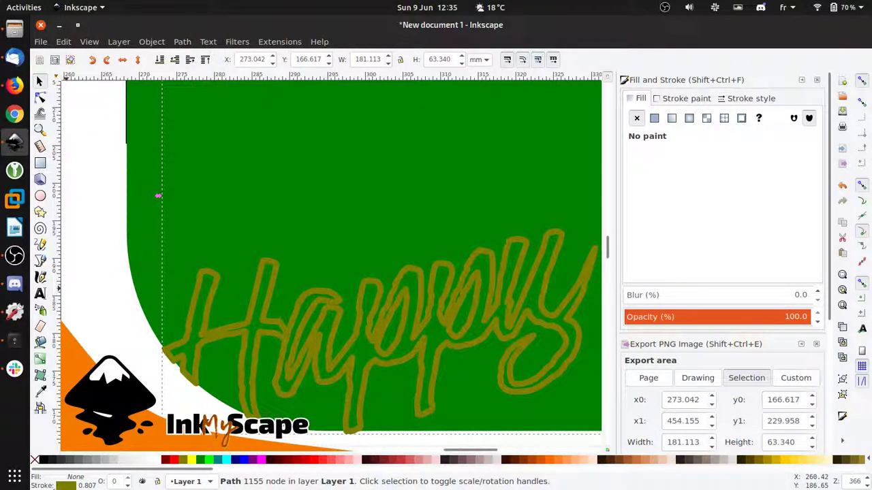
Give the trimmed greeting lettering an olive fill (808000) and remove its outline
left_click(184, 462)
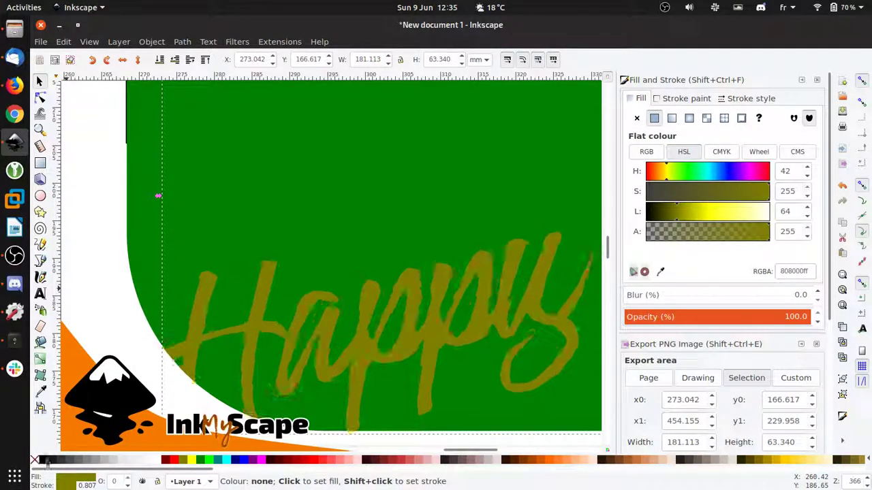
left_click(36, 460, "shift")
left_click(171, 395)
scroll(172, 395, "down", 4)
scroll(327, 368, "up", 2)
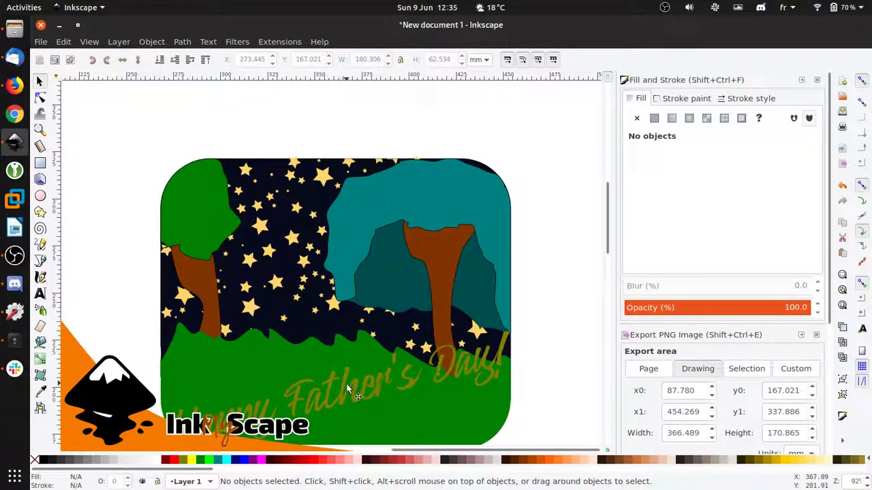
left_click(344, 393)
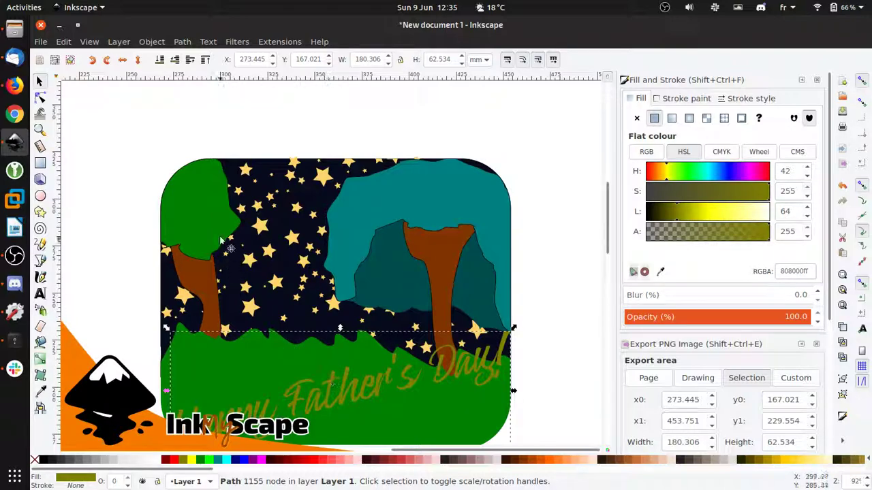
left_click(109, 299)
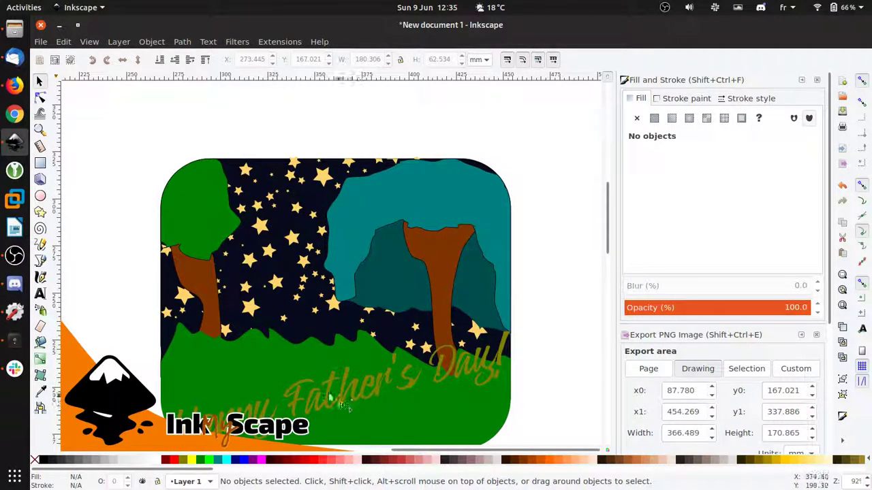
scroll(341, 401, "down", 3)
scroll(341, 402, "left", 1)
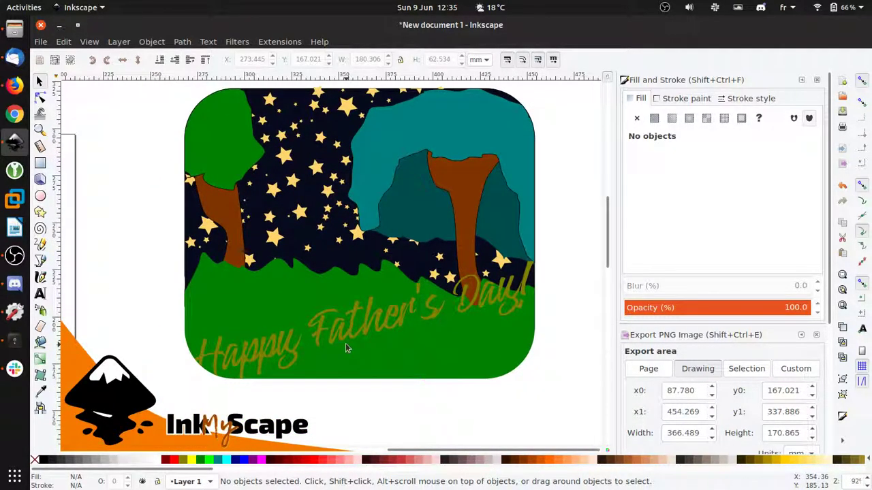